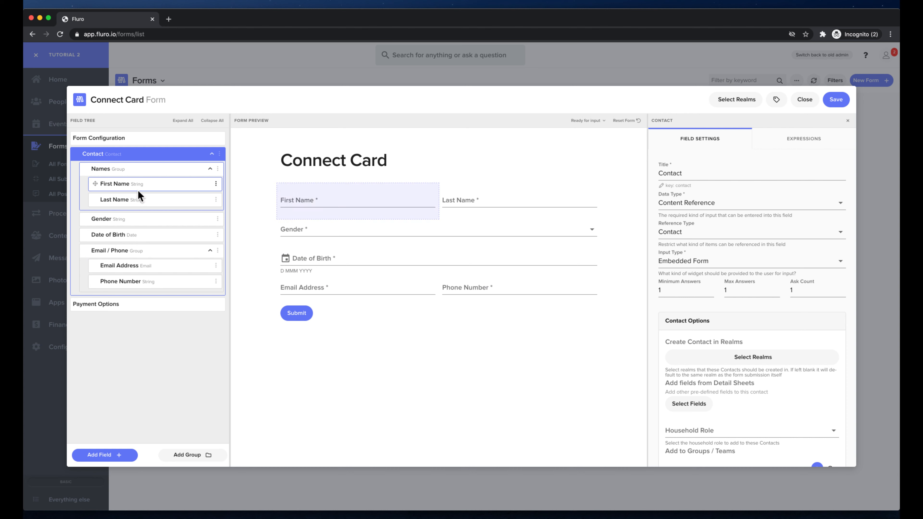
Delete the Date of Birth and Phone Number fields, then select the Contact field in the tree
{"action": "left_click", "coordinate": [218, 235]}
{"action": "left_click", "coordinate": [240, 301]}
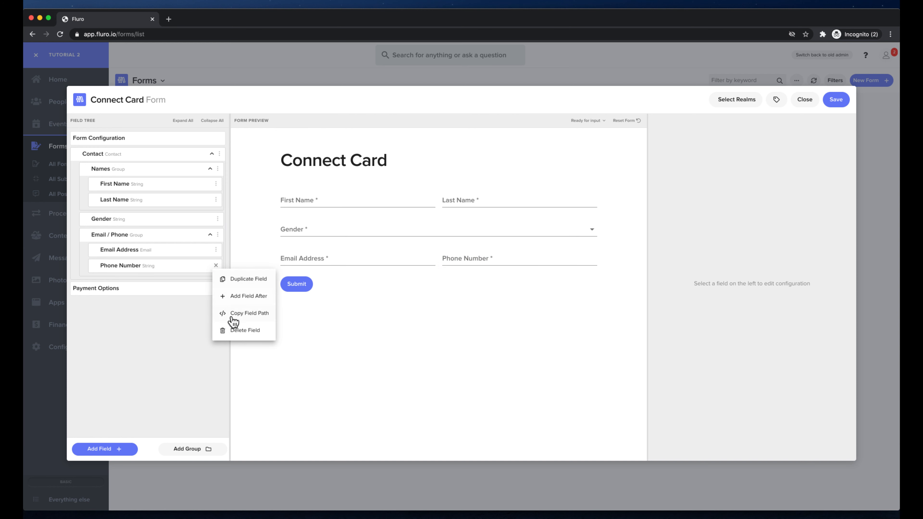
{"action": "left_click", "coordinate": [234, 332]}
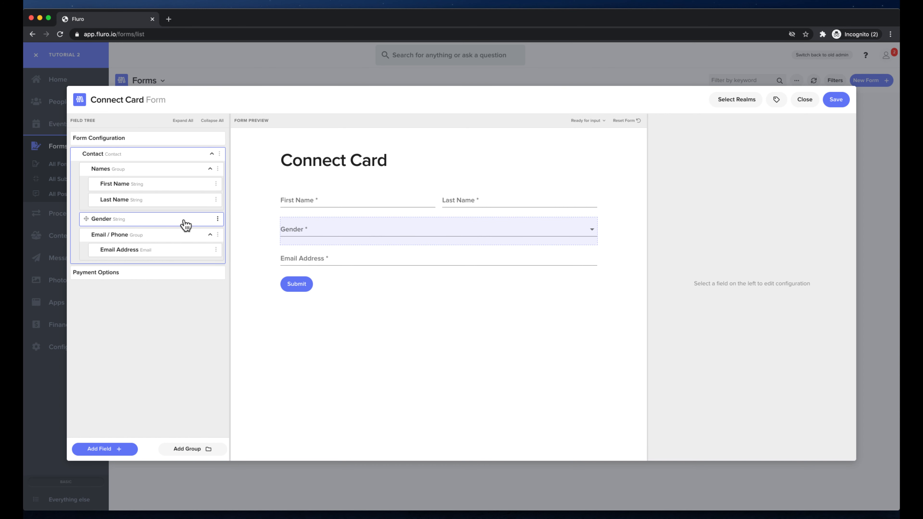
{"action": "left_click", "coordinate": [133, 157]}
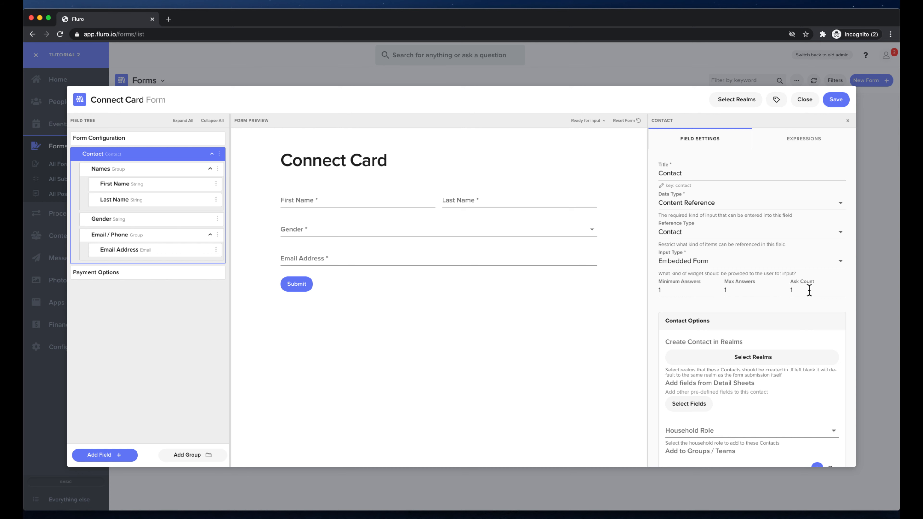
{"action": "scroll", "coordinate": [793, 316], "scroll_direction": "down", "scroll_amount": 6}
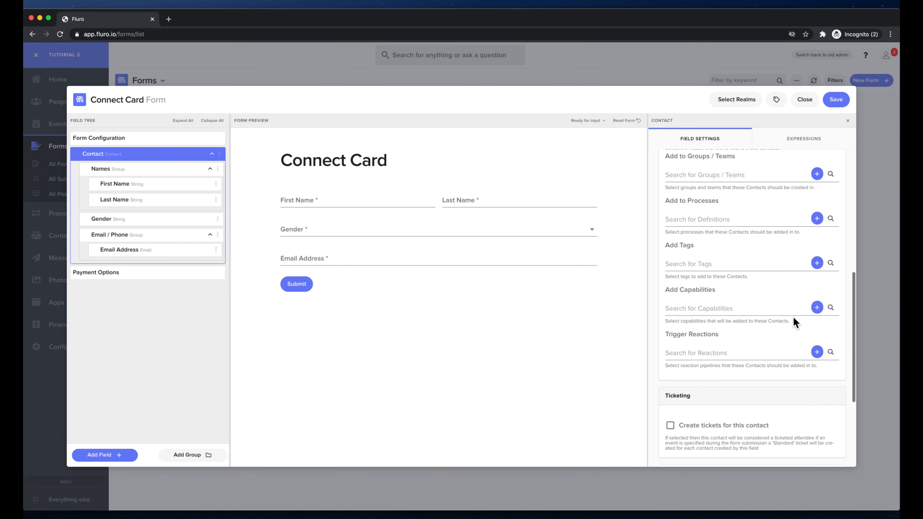
{"action": "scroll", "coordinate": [794, 316], "scroll_direction": "up", "scroll_amount": 6}
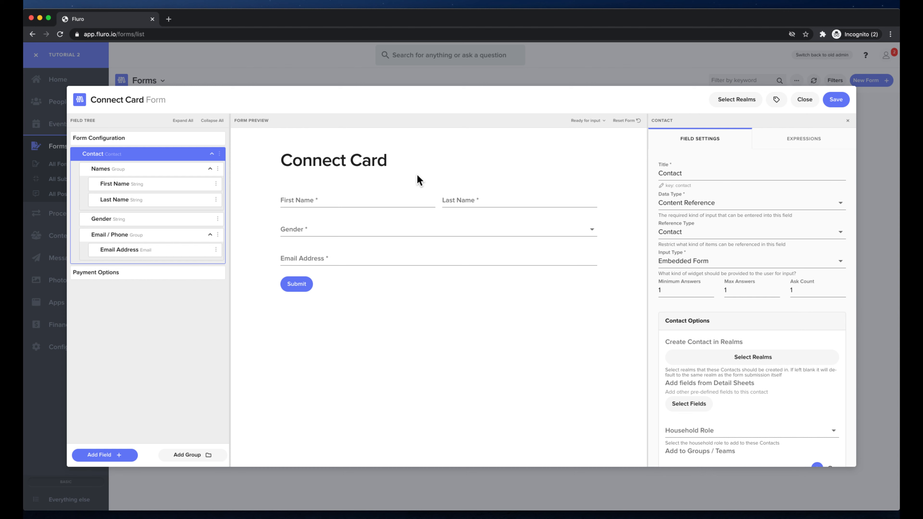
{"action": "left_click", "coordinate": [756, 291]}
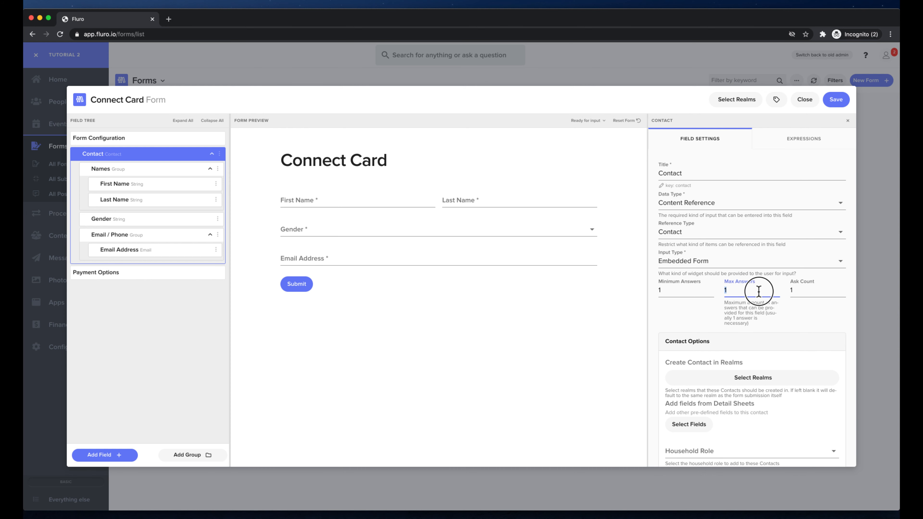
{"action": "key", "text": "BackSpace"}
{"action": "type", "text": "0"}
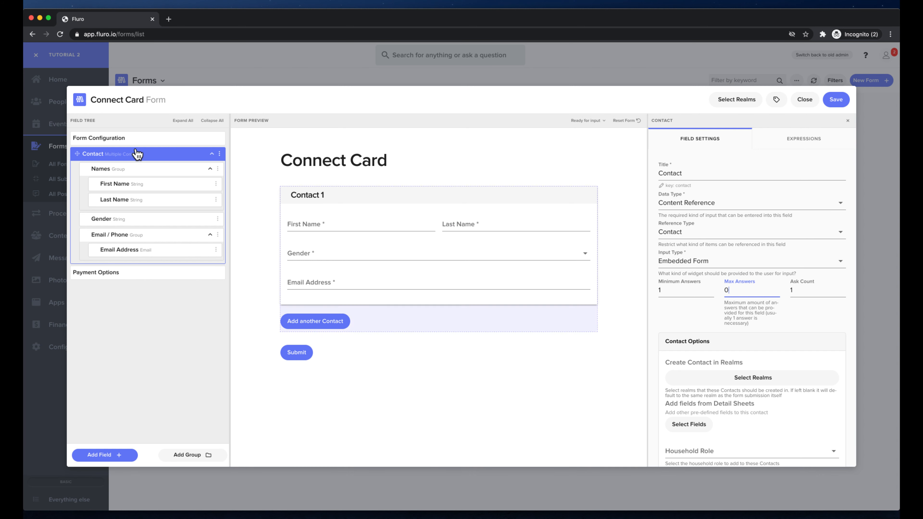
{"action": "left_click", "coordinate": [337, 322]}
{"action": "left_click", "coordinate": [329, 445]}
{"action": "scroll", "coordinate": [439, 350], "scroll_direction": "down", "scroll_amount": 5}
{"action": "scroll", "coordinate": [405, 330], "scroll_direction": "up", "scroll_amount": 4}
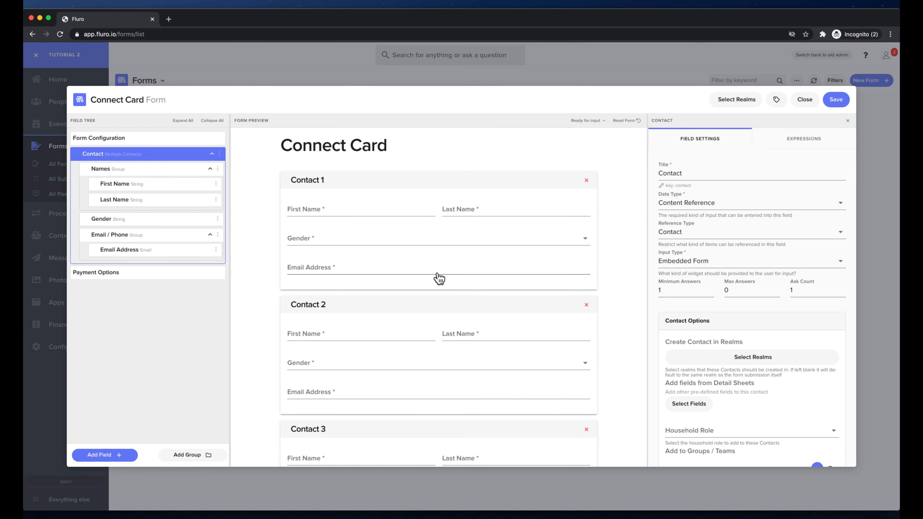
{"action": "left_click", "coordinate": [586, 305]}
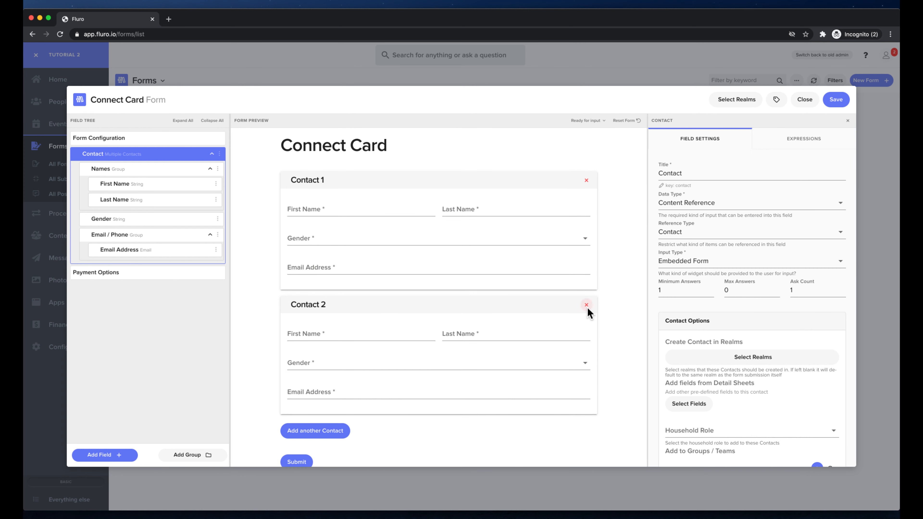
{"action": "left_click", "coordinate": [587, 306]}
{"action": "left_click", "coordinate": [740, 290]}
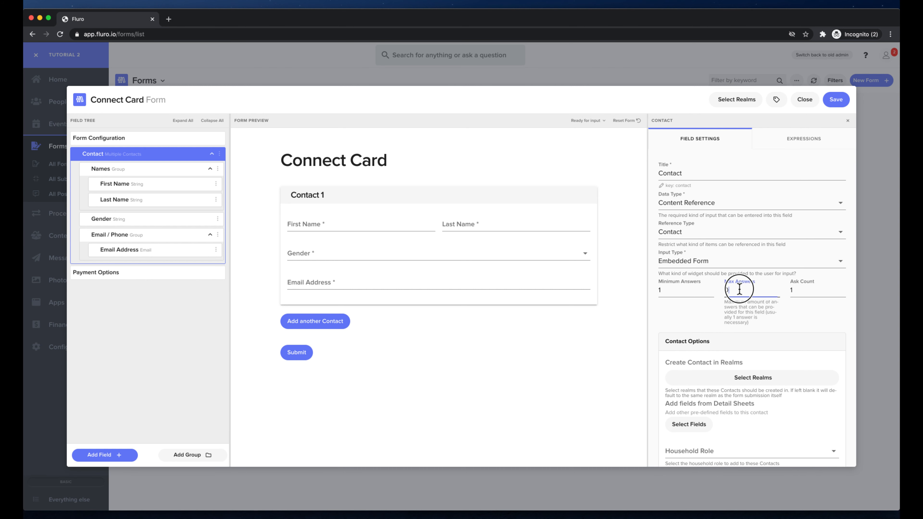
{"action": "type", "text": "1"}
{"action": "left_click", "coordinate": [451, 141]}
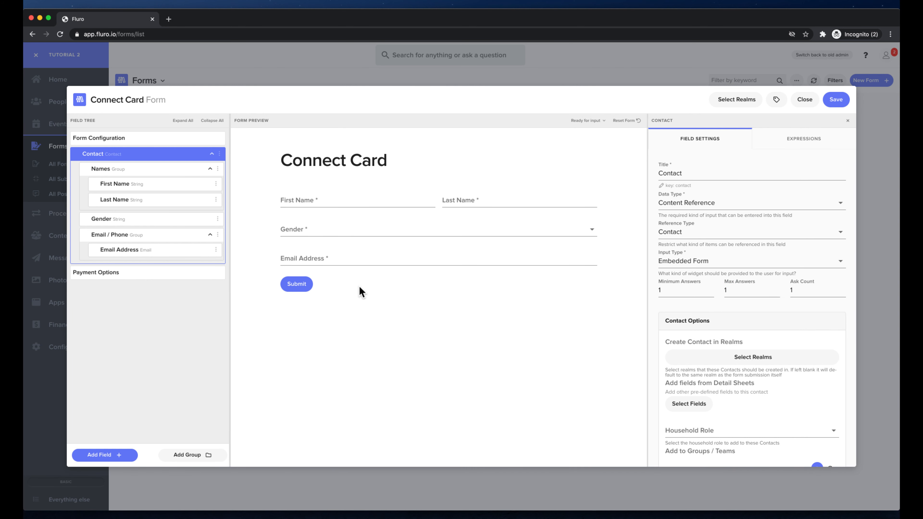
Set 375391.jpg as the Main Image in Form Configuration so it shows as a banner
{"action": "left_click", "coordinate": [108, 142]}
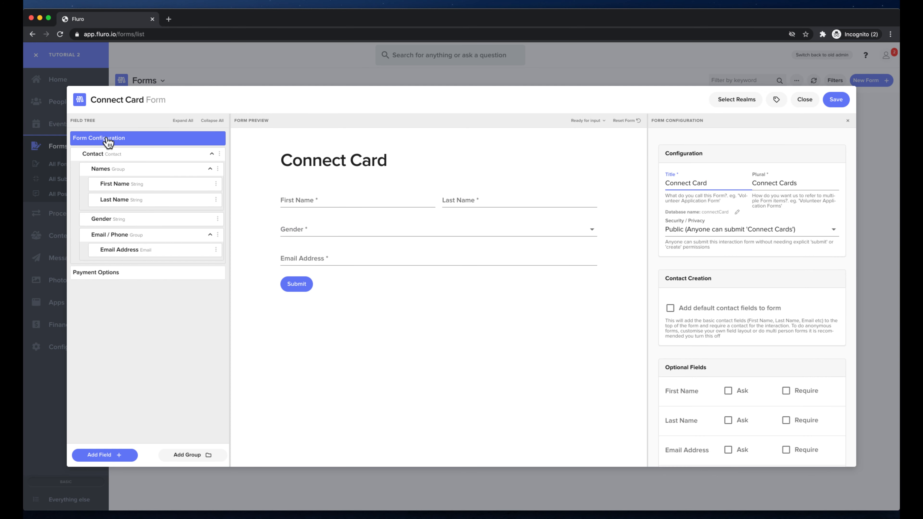
{"action": "scroll", "coordinate": [766, 293], "scroll_direction": "down", "scroll_amount": 10}
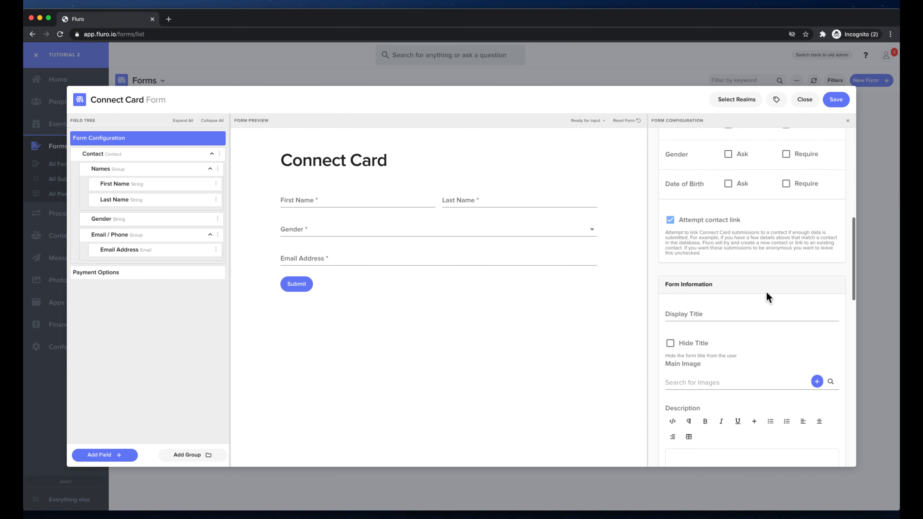
{"action": "scroll", "coordinate": [767, 293], "scroll_direction": "down", "scroll_amount": 2}
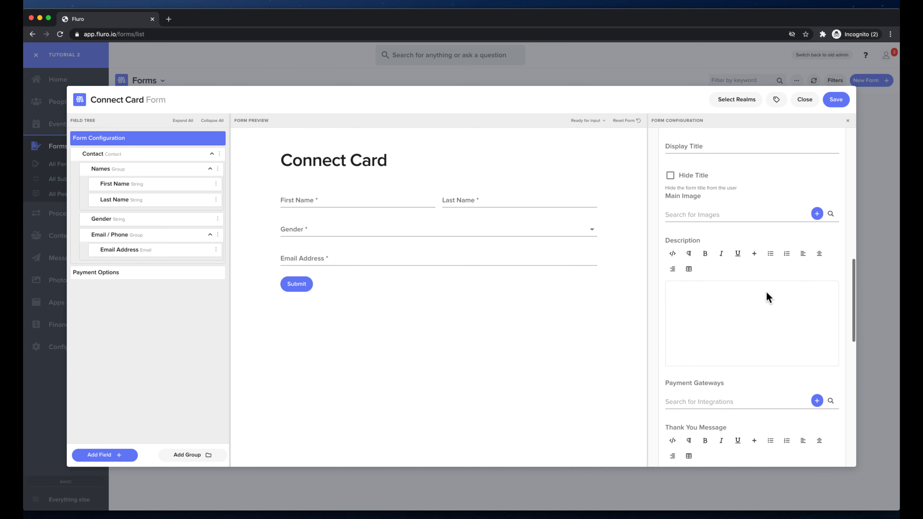
{"action": "left_click", "coordinate": [832, 215]}
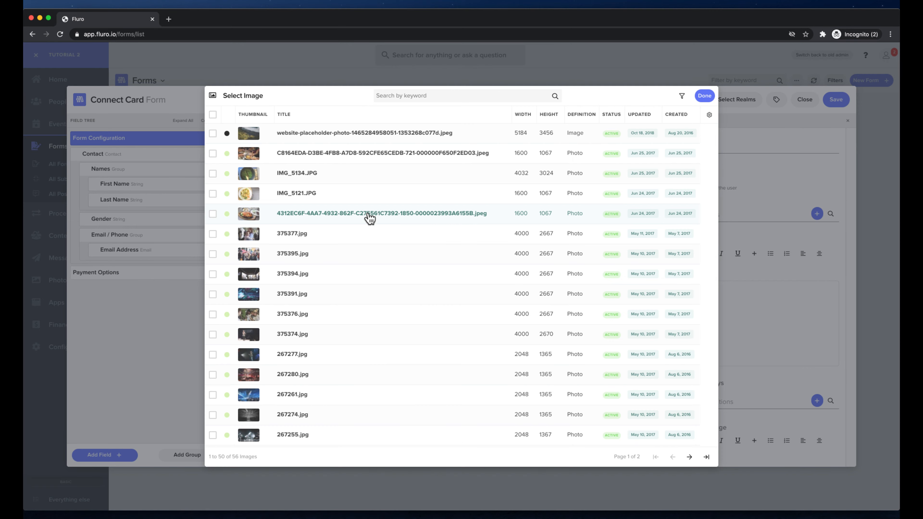
{"action": "left_click", "coordinate": [299, 294]}
{"action": "left_click", "coordinate": [705, 96]}
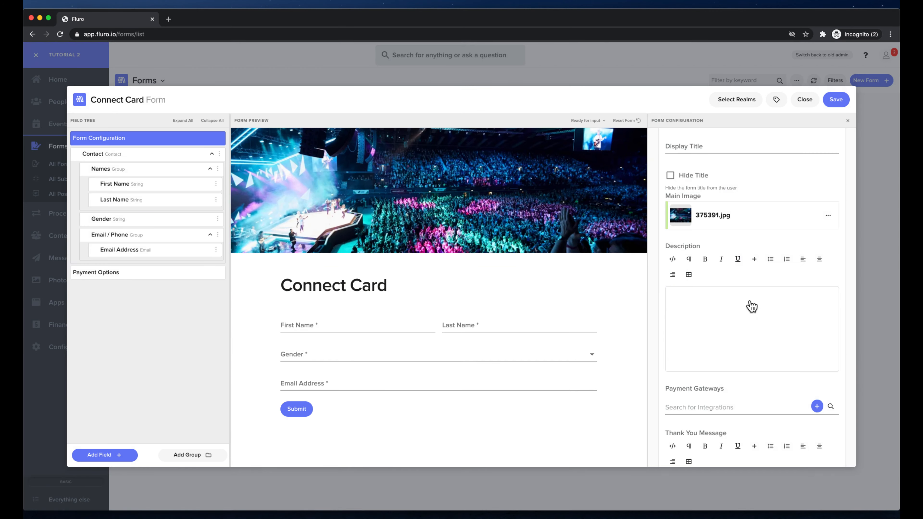
{"action": "scroll", "coordinate": [709, 302], "scroll_direction": "down", "scroll_amount": 10}
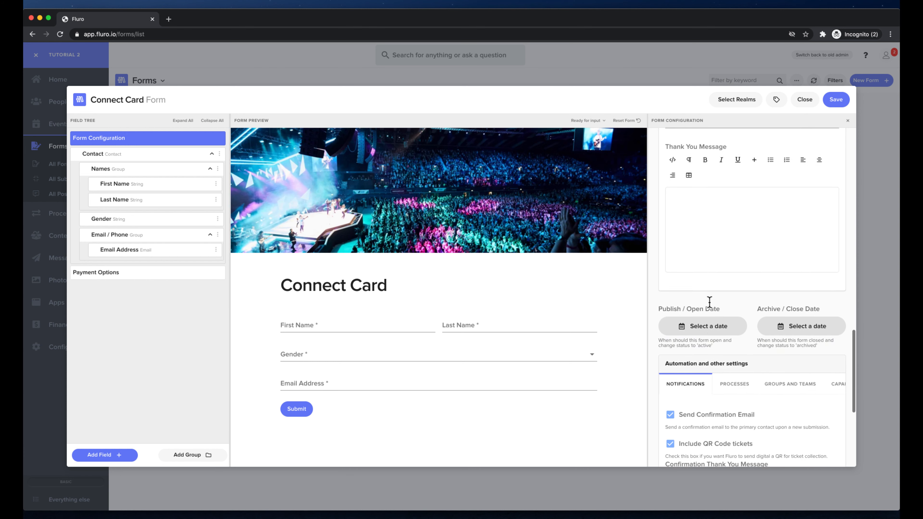
{"action": "scroll", "coordinate": [710, 306], "scroll_direction": "down", "scroll_amount": 3}
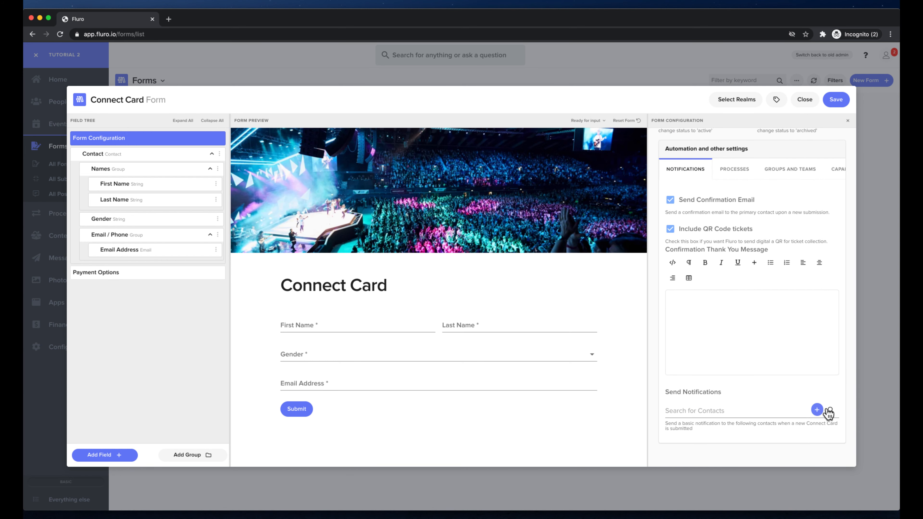
Add one contact under Send Notifications to be alerted of new submissions
{"action": "left_click", "coordinate": [817, 410]}
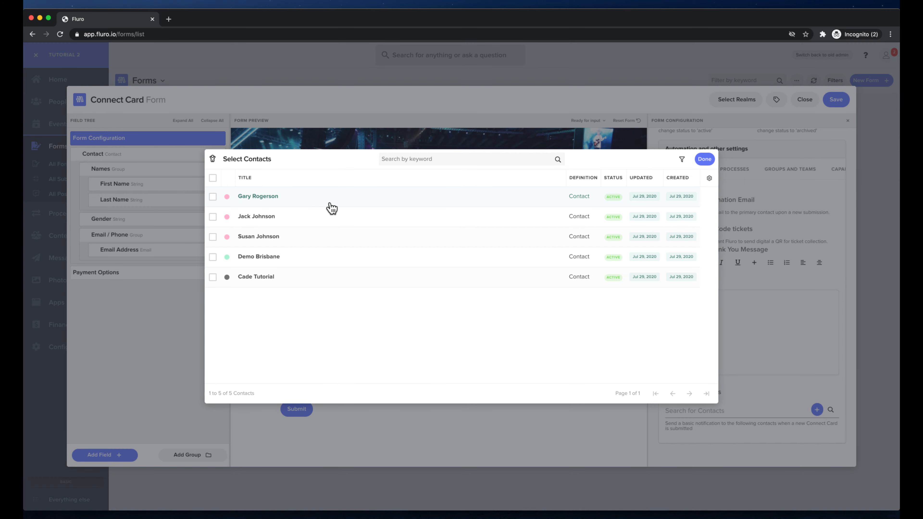
{"action": "left_click", "coordinate": [277, 278]}
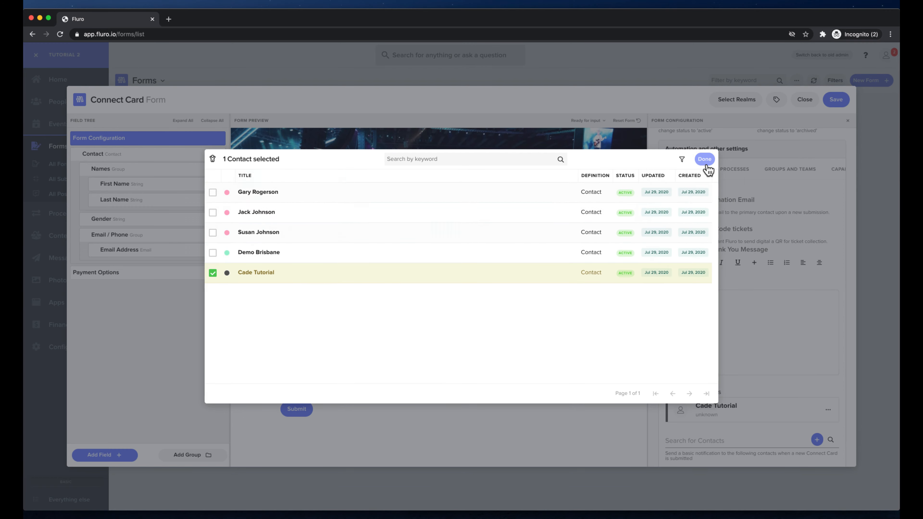
{"action": "left_click", "coordinate": [704, 159]}
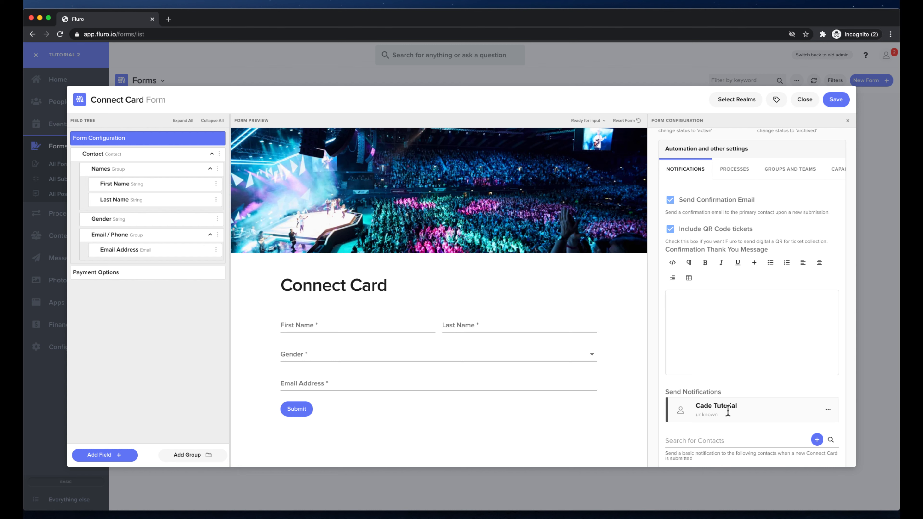
{"action": "scroll", "coordinate": [725, 363], "scroll_direction": "up", "scroll_amount": 3}
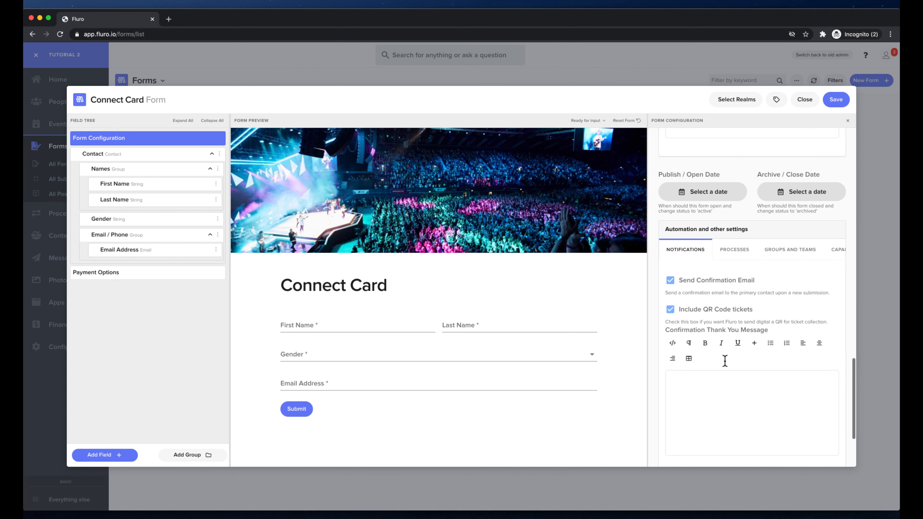
{"action": "scroll", "coordinate": [725, 359], "scroll_direction": "up", "scroll_amount": 2}
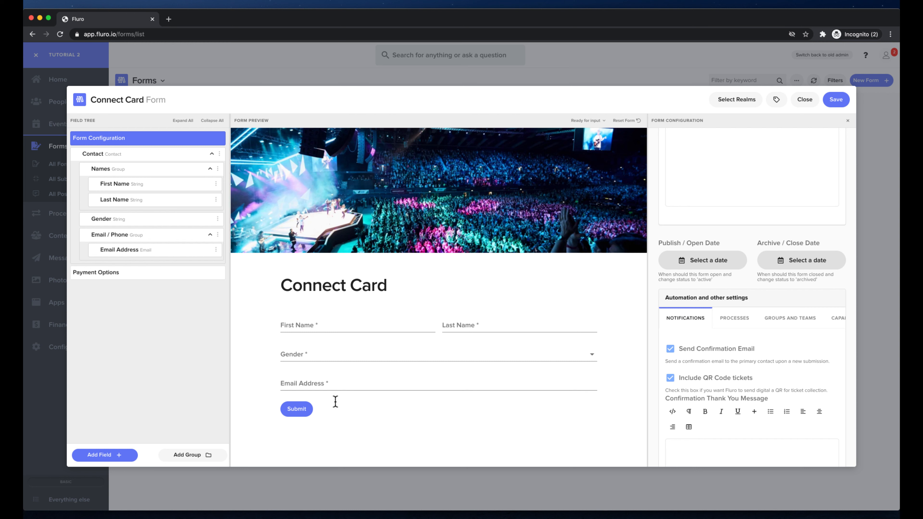
Add a Multiple Choice field below the Email / Phone group titled 'How did you hear about us?'
{"action": "left_click", "coordinate": [102, 459]}
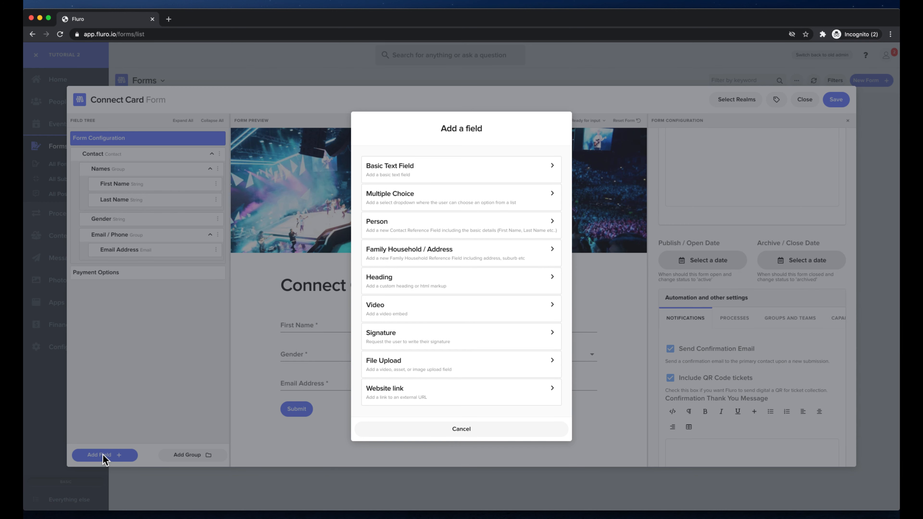
{"action": "left_click", "coordinate": [410, 200]}
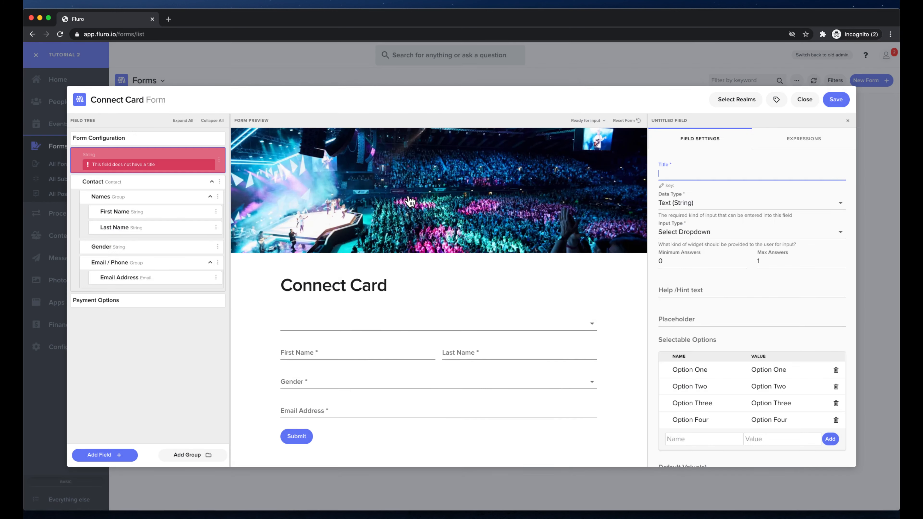
{"action": "left_click_drag", "start_coordinate": [76, 159], "coordinate": [100, 264]}
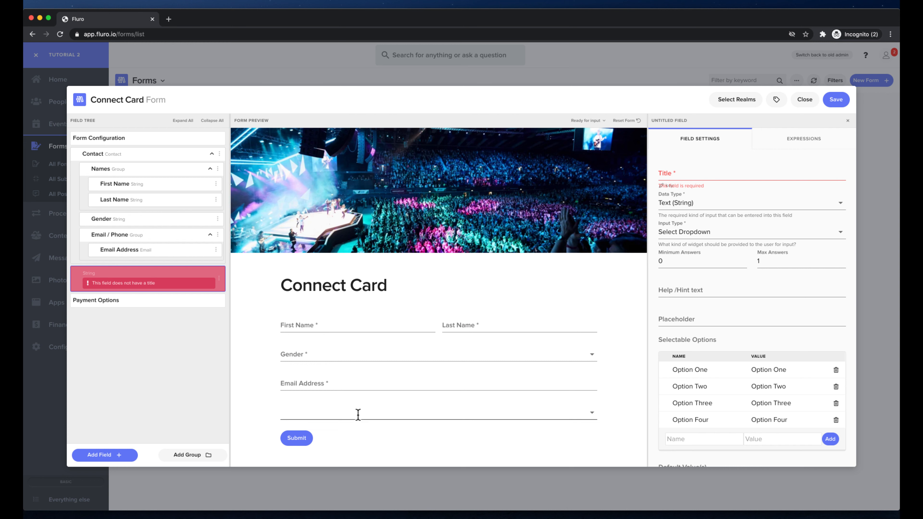
{"action": "left_click", "coordinate": [728, 174]}
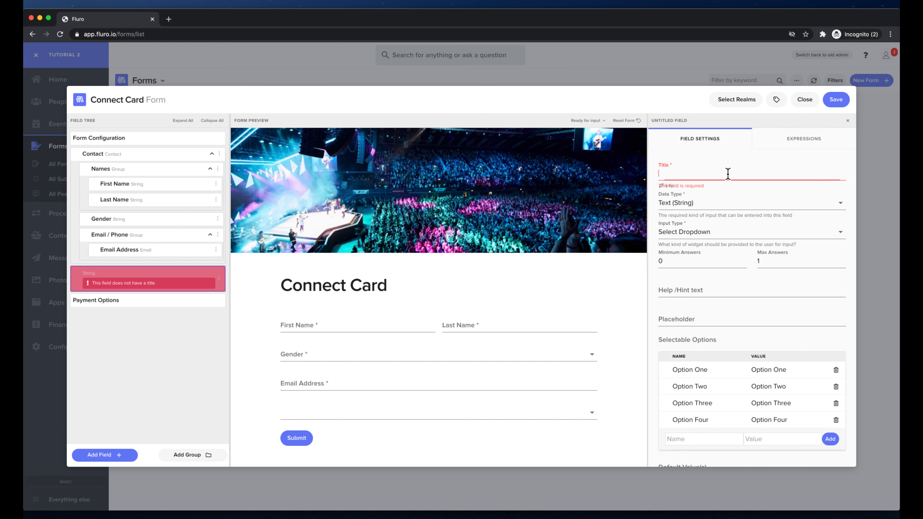
{"action": "type", "text": "How did you hear about us?"}
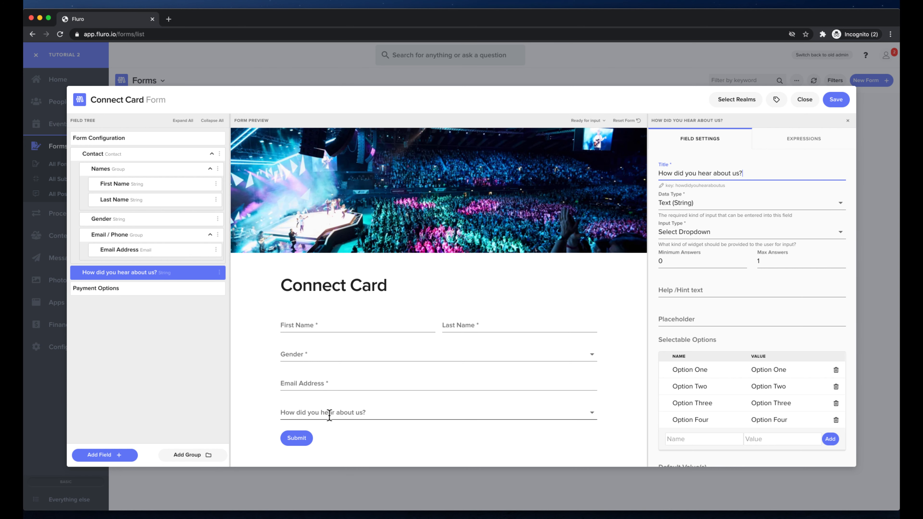
Check the new dropdown in the preview and delete the placeholder options One to Four
{"action": "scroll", "coordinate": [393, 409], "scroll_direction": "down", "scroll_amount": 1}
{"action": "left_click", "coordinate": [393, 409]}
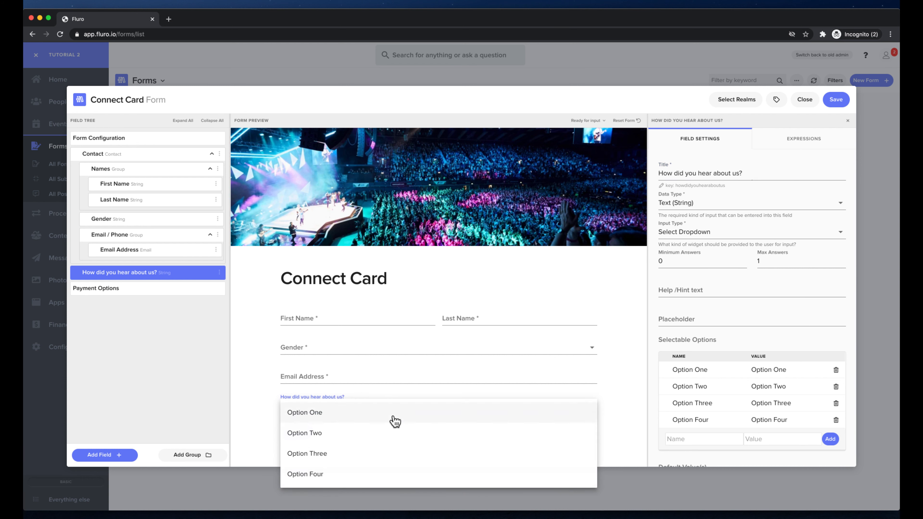
{"action": "left_click", "coordinate": [598, 386]}
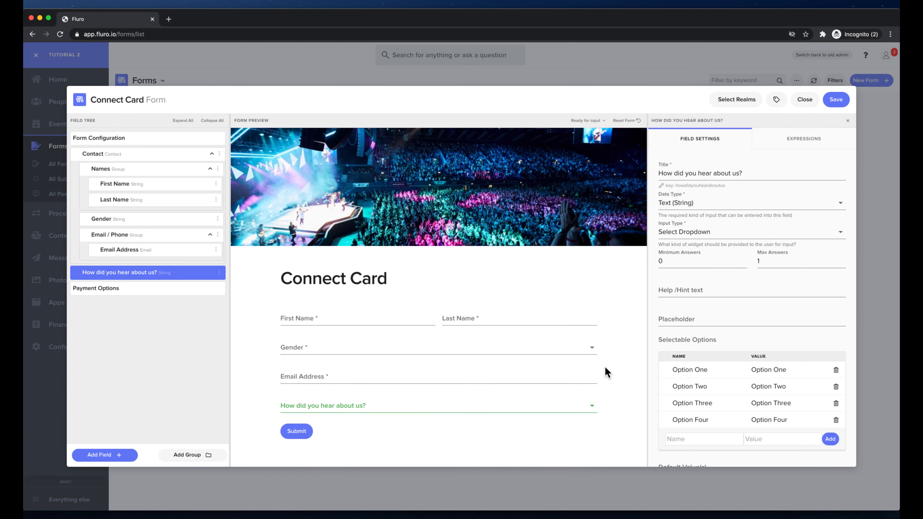
{"action": "left_click", "coordinate": [836, 369]}
{"action": "left_click", "coordinate": [836, 370]}
{"action": "left_click", "coordinate": [836, 369]}
{"action": "left_click", "coordinate": [836, 370]}
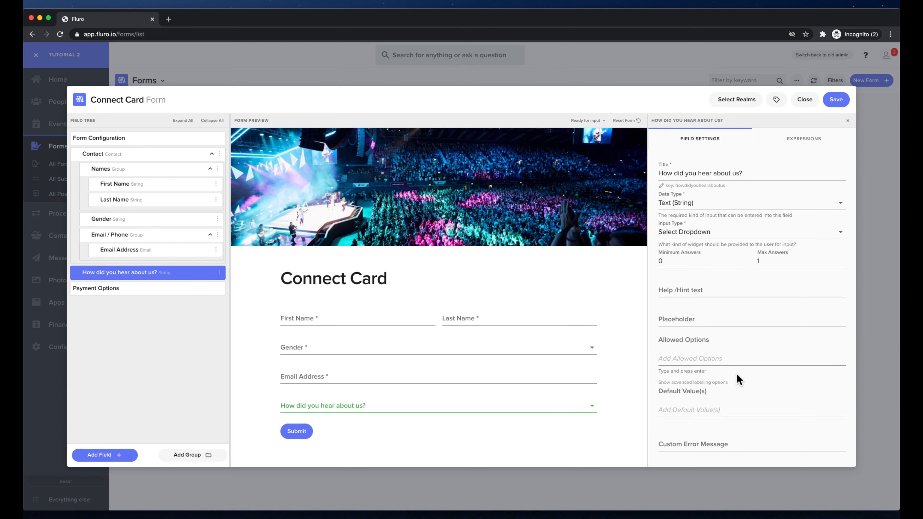
Add the answers The Website, Facebook and I saw a sign out the front
{"action": "left_click", "coordinate": [691, 362]}
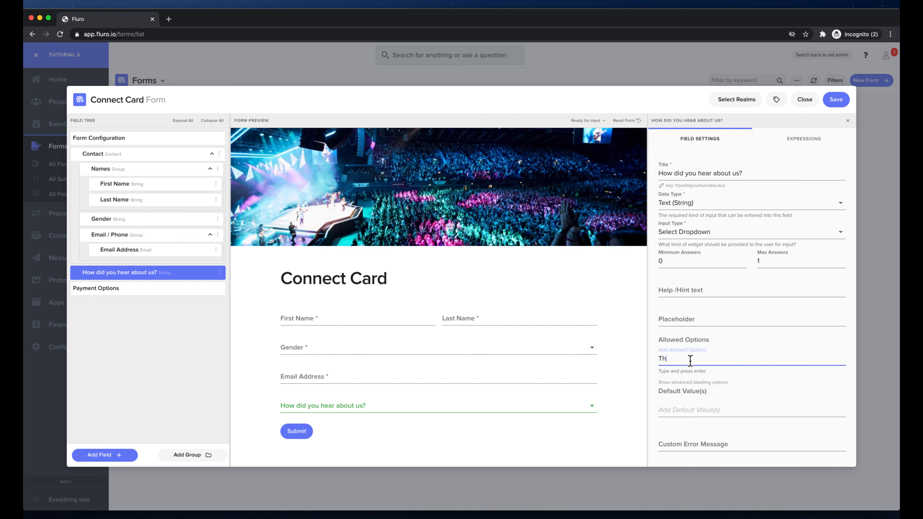
{"action": "type", "text": "The Website"}
{"action": "key", "text": "Return"}
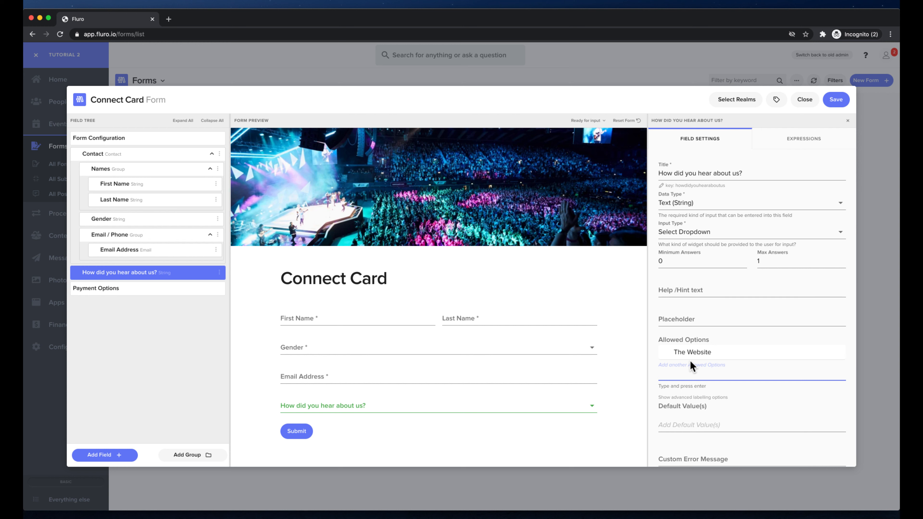
{"action": "type", "text": "Facebook"}
{"action": "key", "text": "Return"}
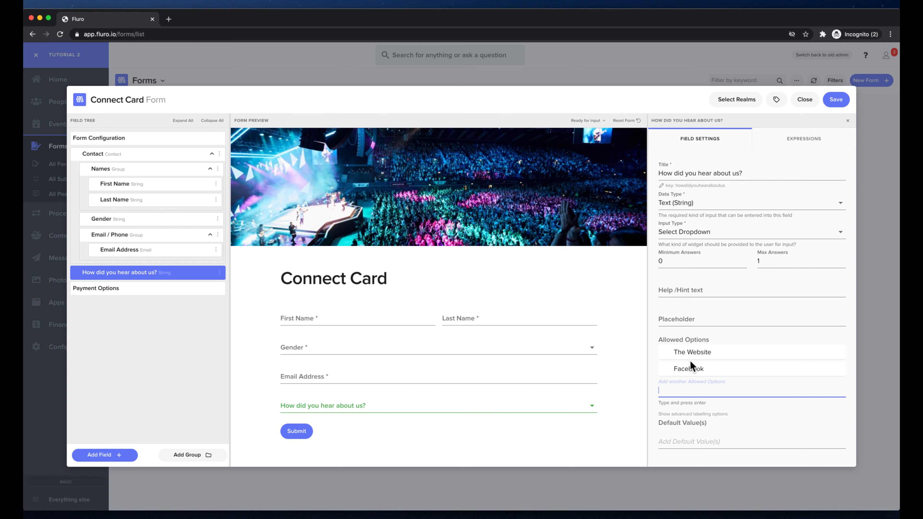
{"action": "type", "text": "I saw a sign out the front"}
{"action": "key", "text": "Return"}
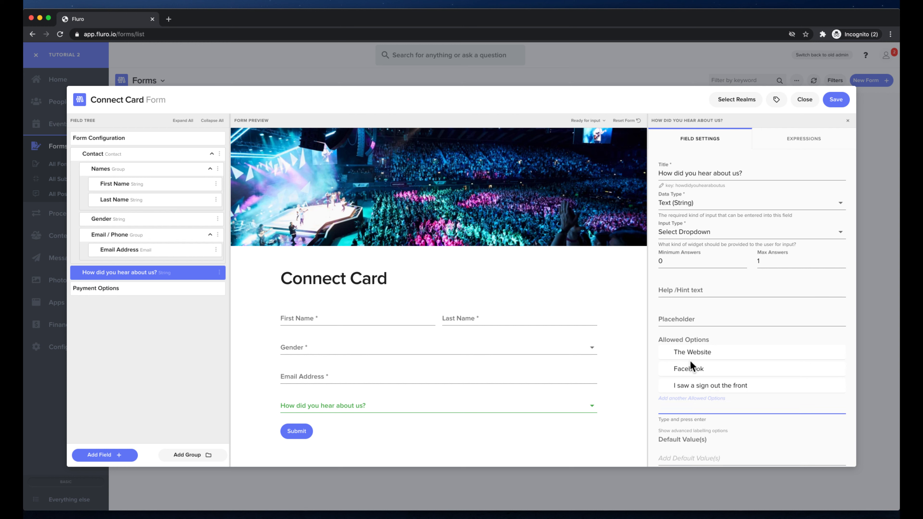
Add the answer A friend brought me here and check the list in the preview
{"action": "type", "text": "A friend brought me here"}
{"action": "key", "text": "Return"}
{"action": "left_click", "coordinate": [375, 411]}
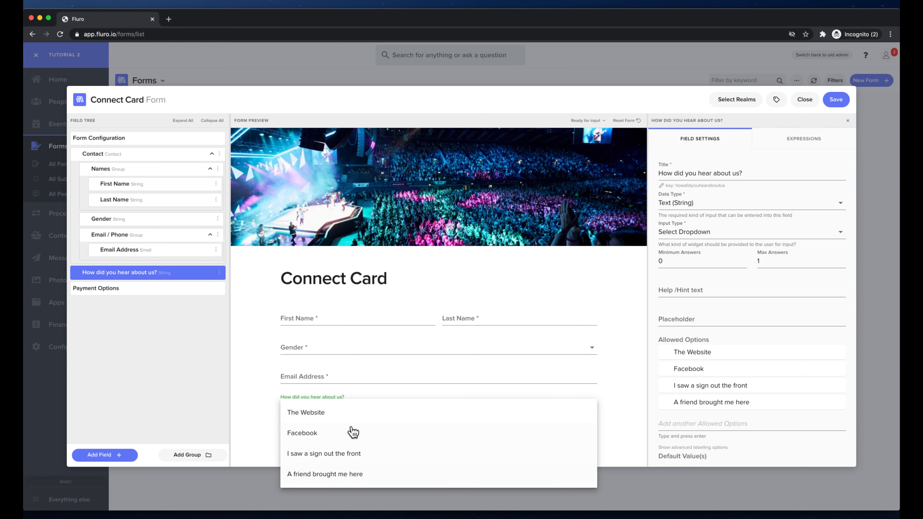
Set Minimum Answers to 1 and test picking Facebook and I saw a sign in the preview
{"action": "left_click", "coordinate": [630, 369]}
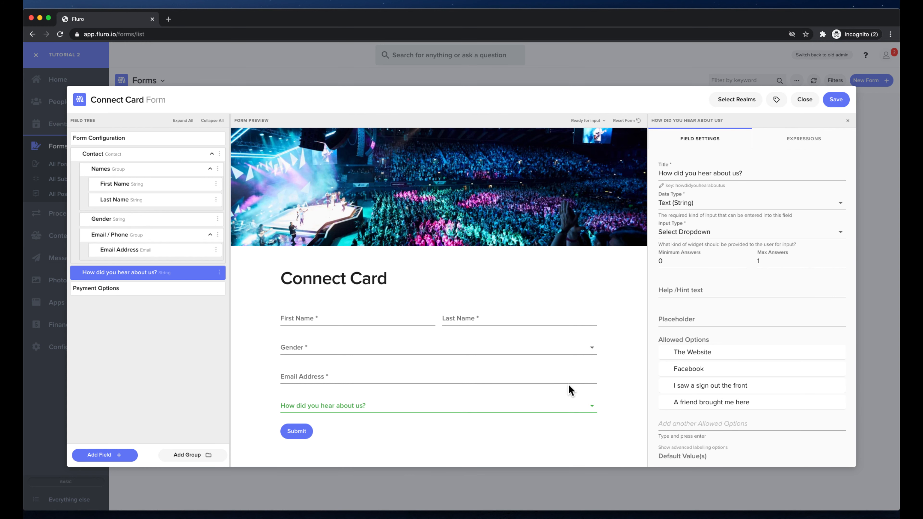
{"action": "left_click", "coordinate": [667, 261]}
{"action": "double_click", "coordinate": [669, 261]}
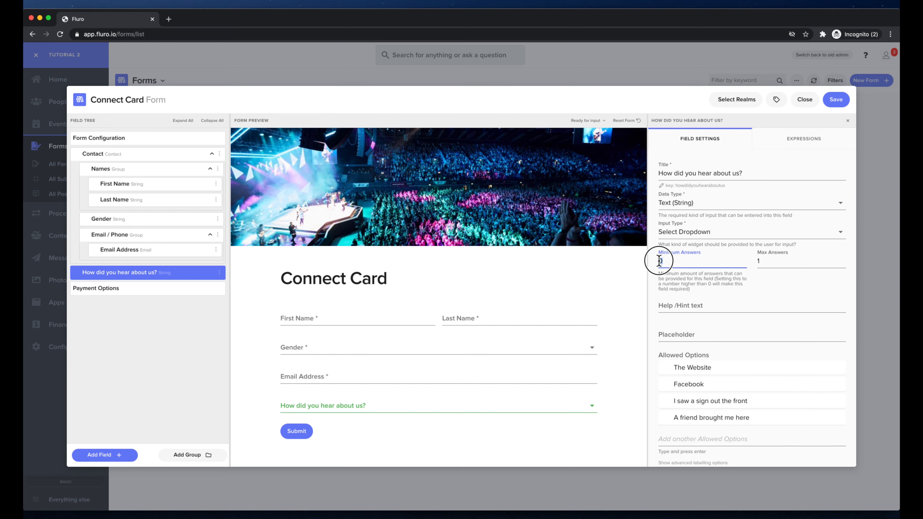
{"action": "type", "text": "1"}
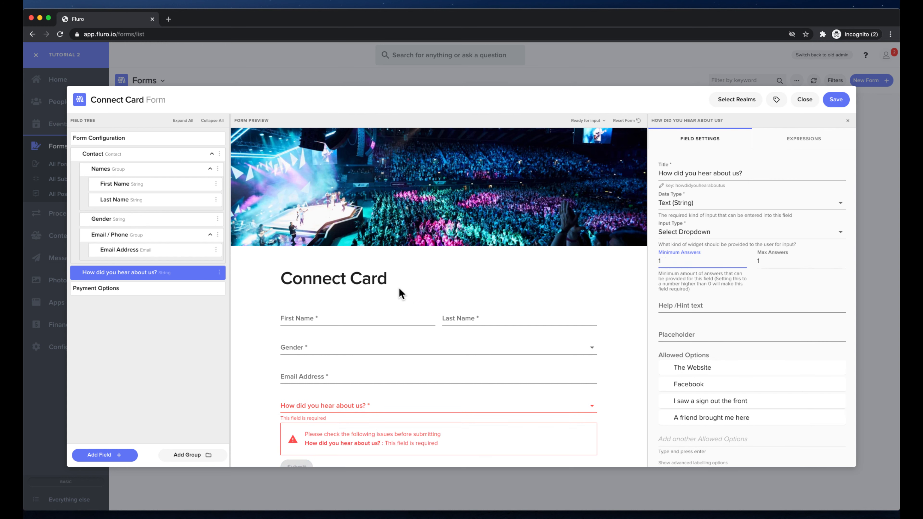
{"action": "left_click", "coordinate": [383, 407]}
{"action": "left_click", "coordinate": [378, 432]}
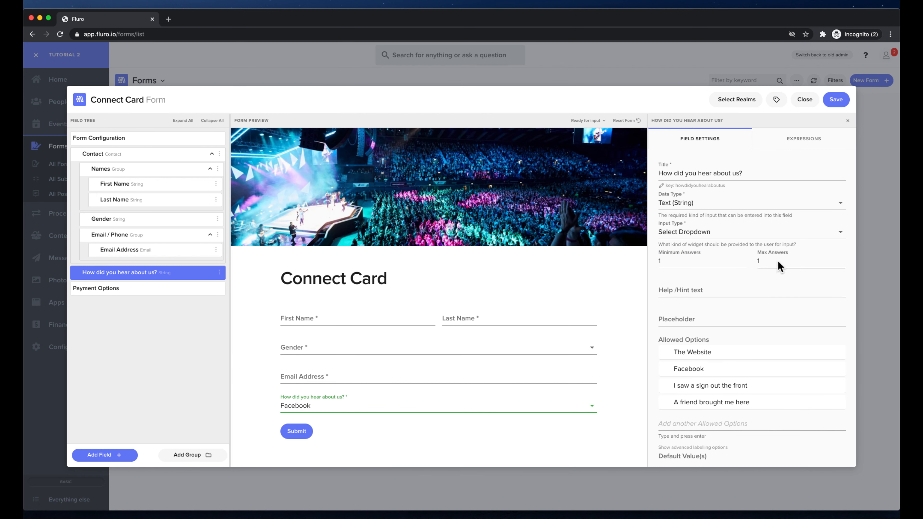
{"action": "left_click", "coordinate": [465, 405]}
{"action": "left_click", "coordinate": [439, 455]}
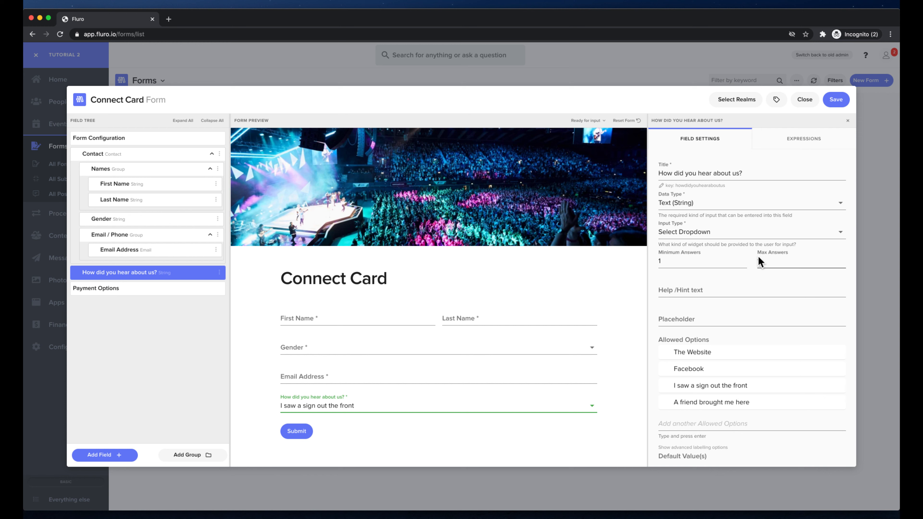
Set Max Answers to 0 so any number of answers is allowed
{"action": "left_click", "coordinate": [701, 261]}
{"action": "type", "text": "0"}
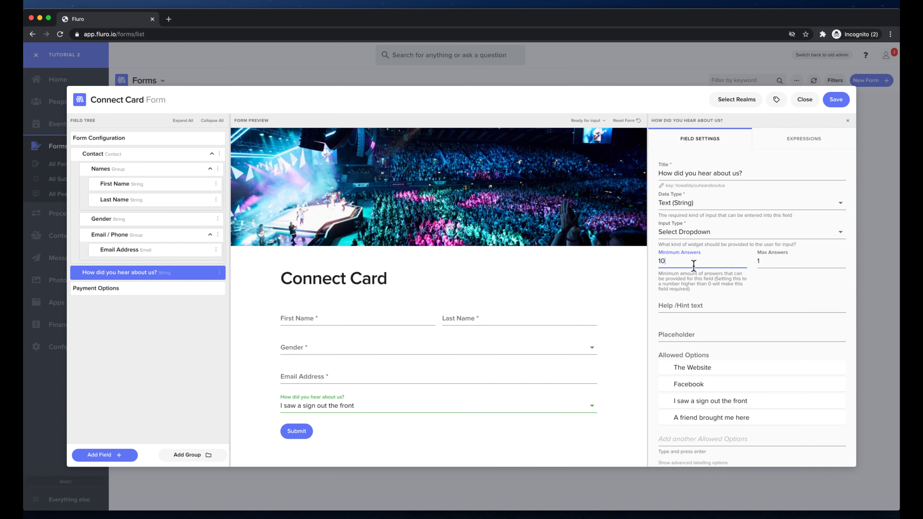
{"action": "key", "text": "BackSpace"}
{"action": "double_click", "coordinate": [780, 261]}
{"action": "type", "text": "0"}
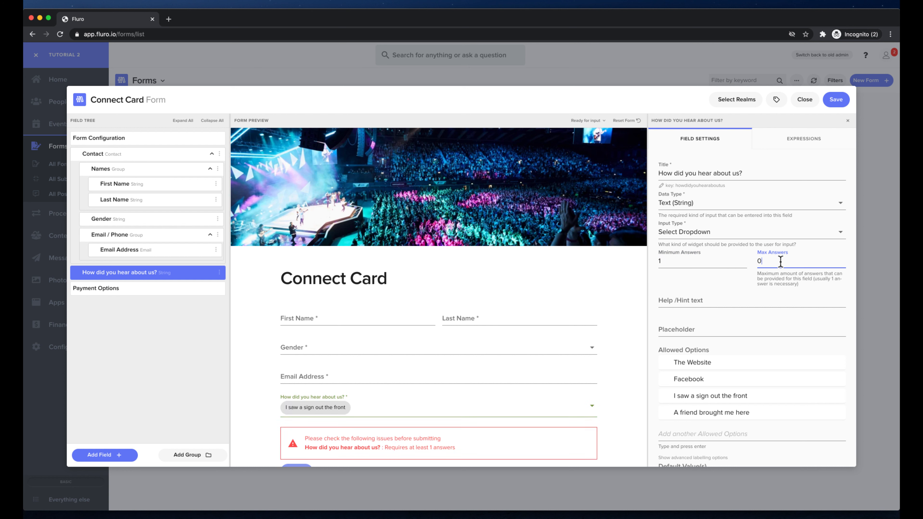
{"action": "left_click", "coordinate": [605, 406]}
Tick and untick Facebook, I saw a sign out the front and A friend brought me here in the preview checklist
{"action": "left_click", "coordinate": [461, 414]}
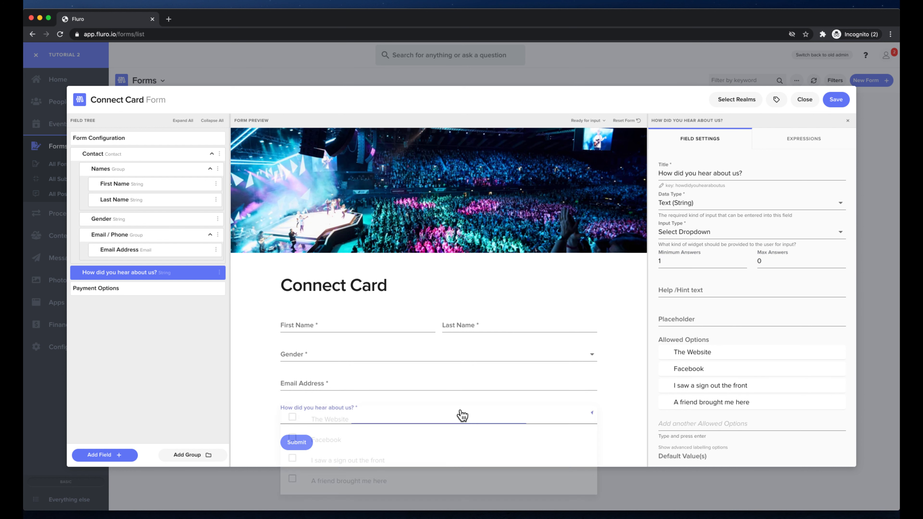
{"action": "left_click", "coordinate": [391, 439]}
{"action": "left_click", "coordinate": [391, 460]}
{"action": "left_click", "coordinate": [391, 481]}
{"action": "left_click", "coordinate": [388, 461]}
{"action": "left_click", "coordinate": [385, 441]}
{"action": "left_click", "coordinate": [386, 482]}
Leave only The Website ticked in the preview, then save the form to choose realms
{"action": "left_click", "coordinate": [375, 426]}
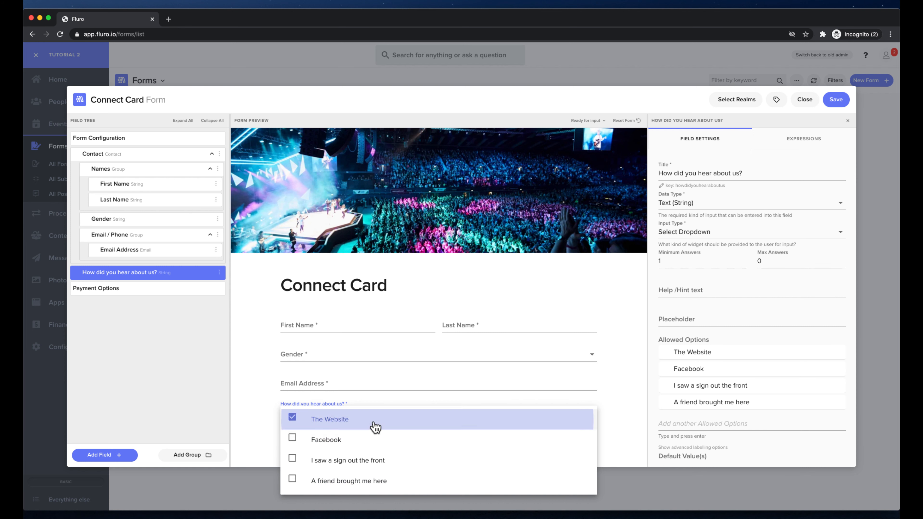
{"action": "left_click", "coordinate": [367, 459]}
{"action": "left_click", "coordinate": [367, 481]}
{"action": "left_click", "coordinate": [367, 480]}
{"action": "left_click", "coordinate": [368, 461]}
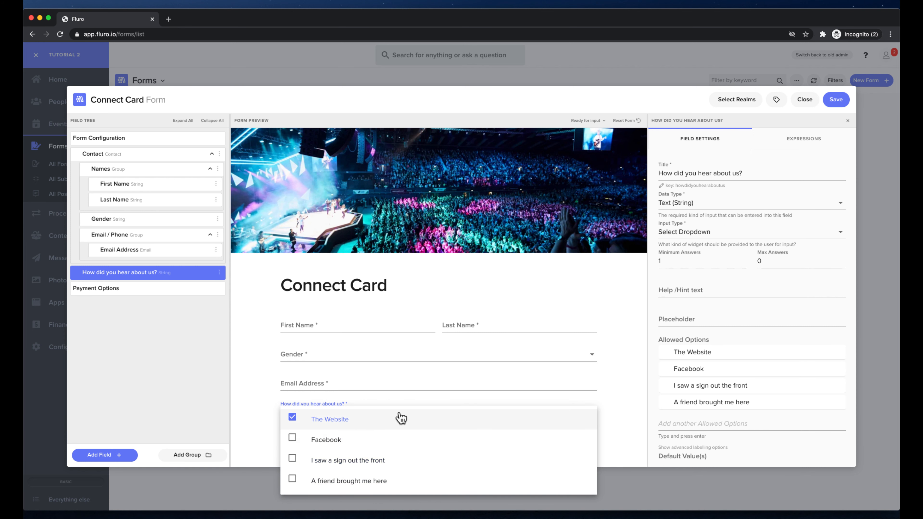
{"action": "left_click", "coordinate": [644, 370]}
{"action": "scroll", "coordinate": [582, 342], "scroll_direction": "down", "scroll_amount": 1}
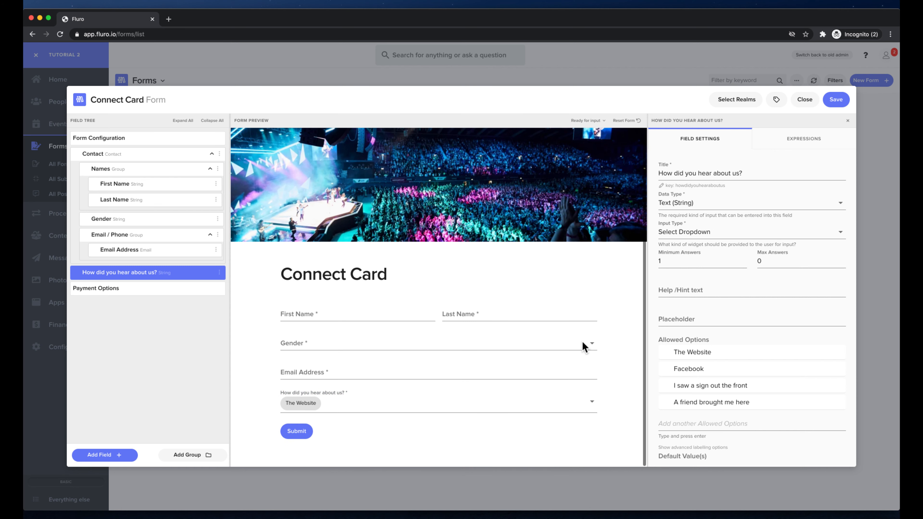
{"action": "left_click", "coordinate": [846, 102]}
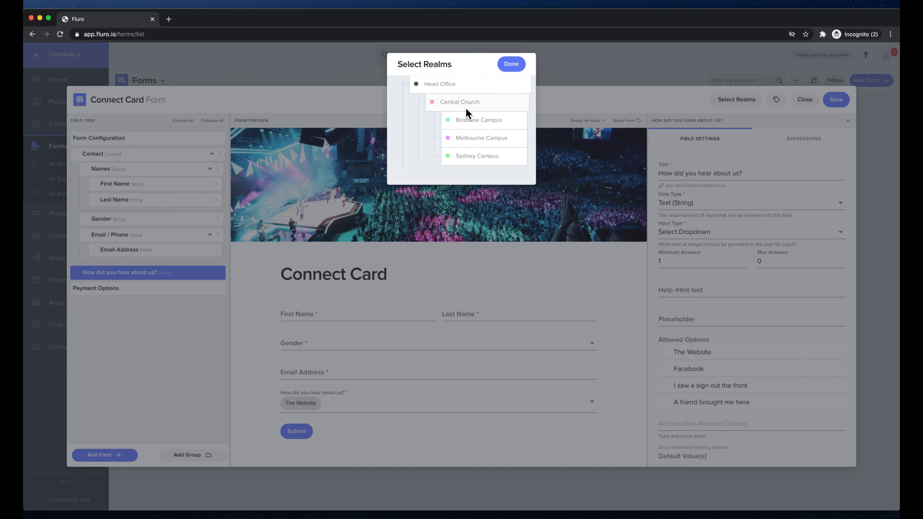
Select the Brisbane, Melbourne and Sydney Campus realms, save the form, and open its live page
{"action": "left_click", "coordinate": [486, 121]}
{"action": "left_click", "coordinate": [487, 139]}
{"action": "left_click", "coordinate": [487, 156]}
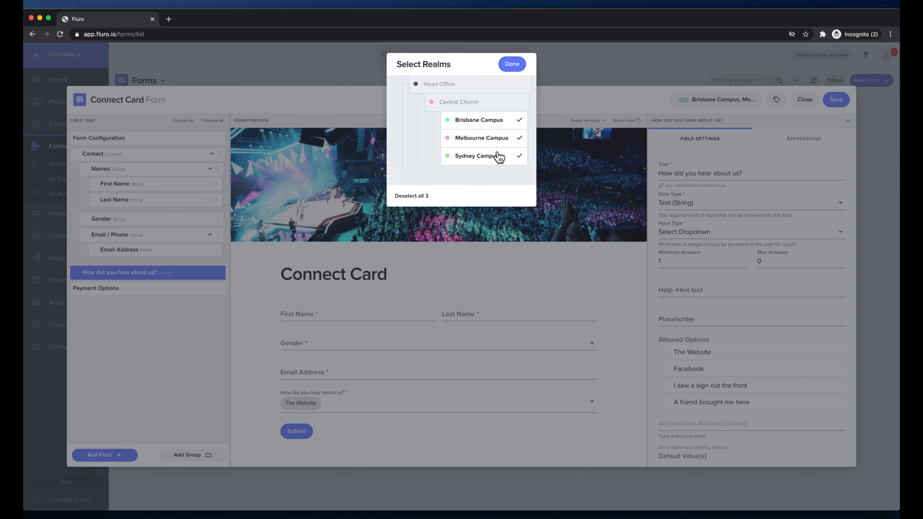
{"action": "left_click", "coordinate": [514, 66]}
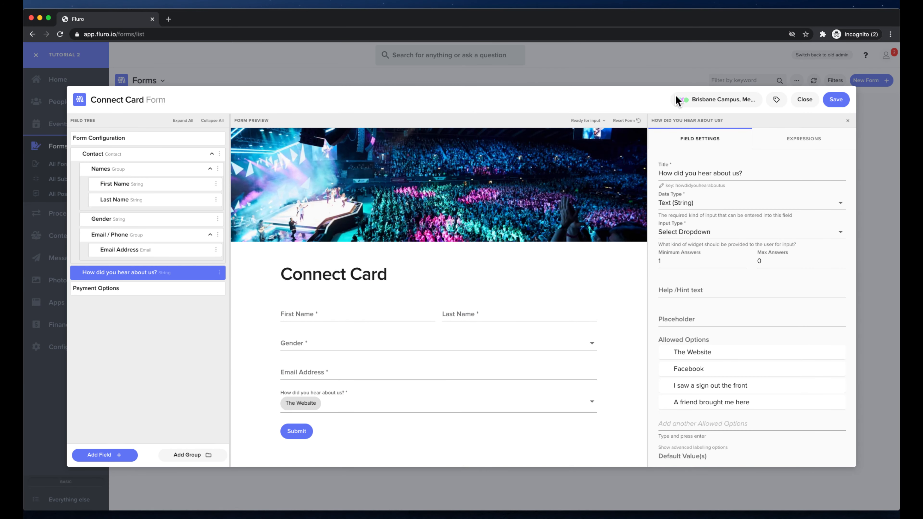
{"action": "left_click", "coordinate": [836, 99]}
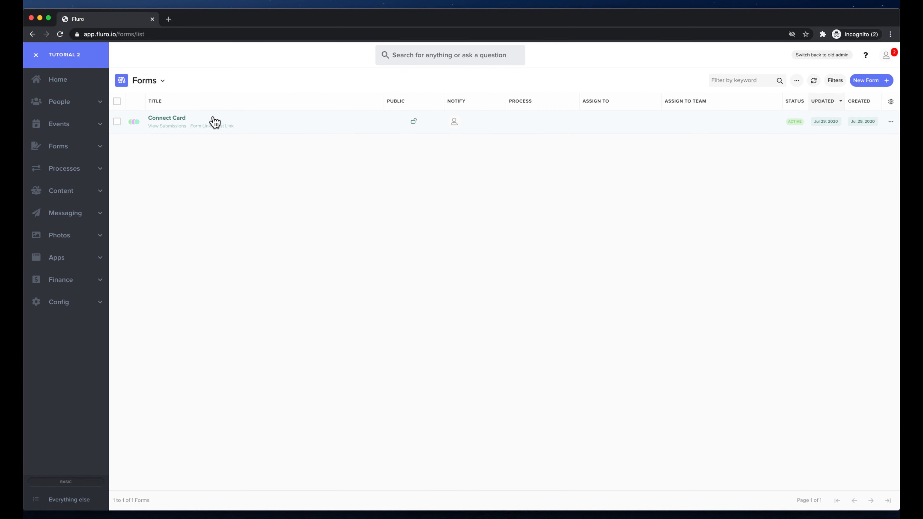
{"action": "left_click", "coordinate": [203, 128]}
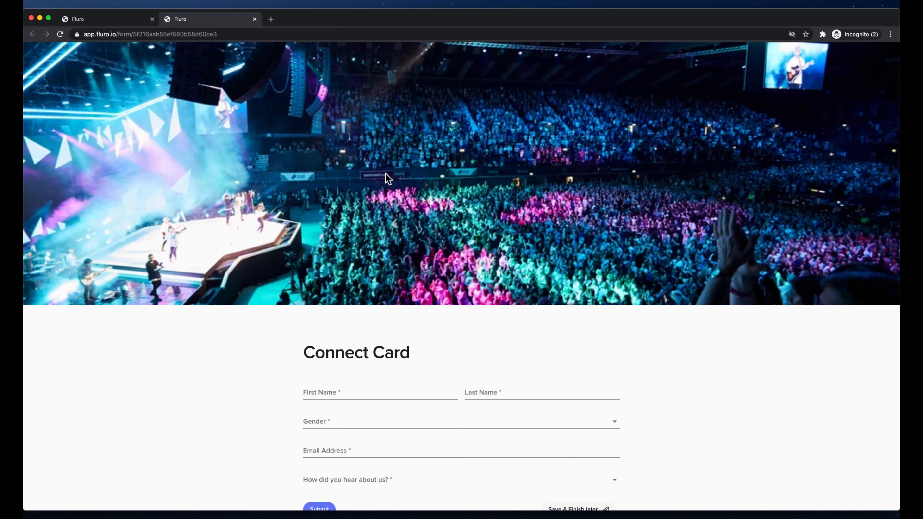
Fill in a test first name and e-mail address on the live Connect Card form
{"action": "scroll", "coordinate": [423, 154], "scroll_direction": "down", "scroll_amount": 3}
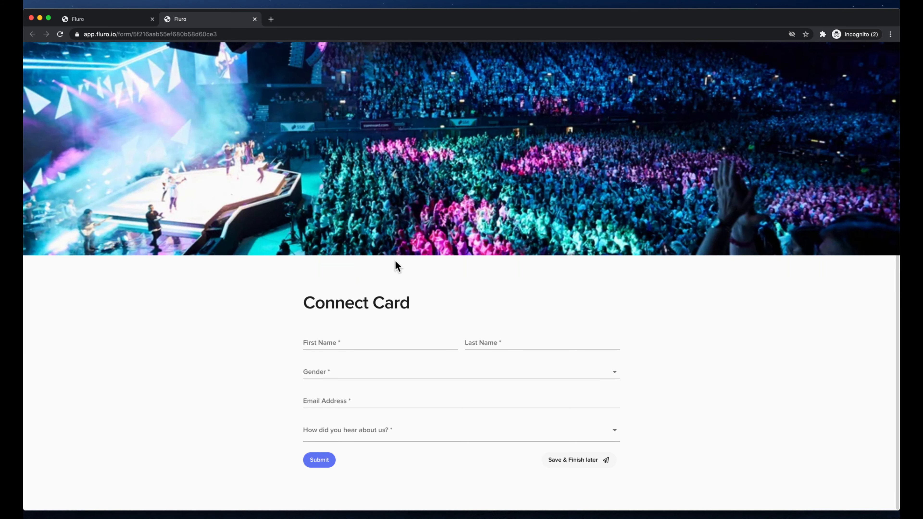
{"action": "left_click", "coordinate": [356, 343]}
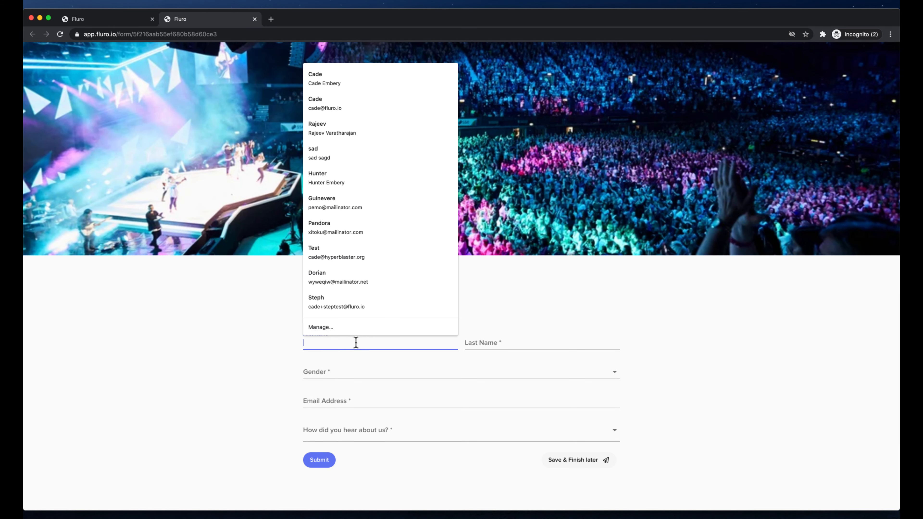
{"action": "type", "text": "Jack"}
{"action": "key", "text": "Tab"}
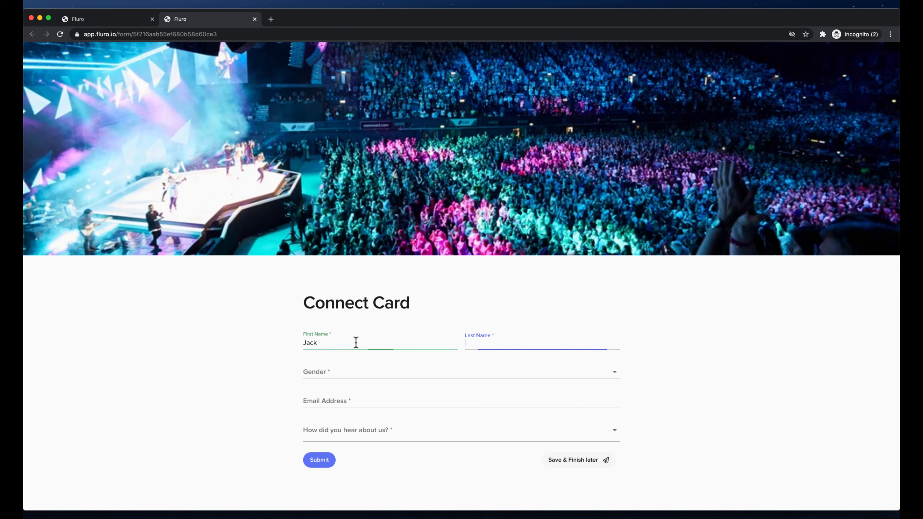
{"action": "key", "text": "Tab"}
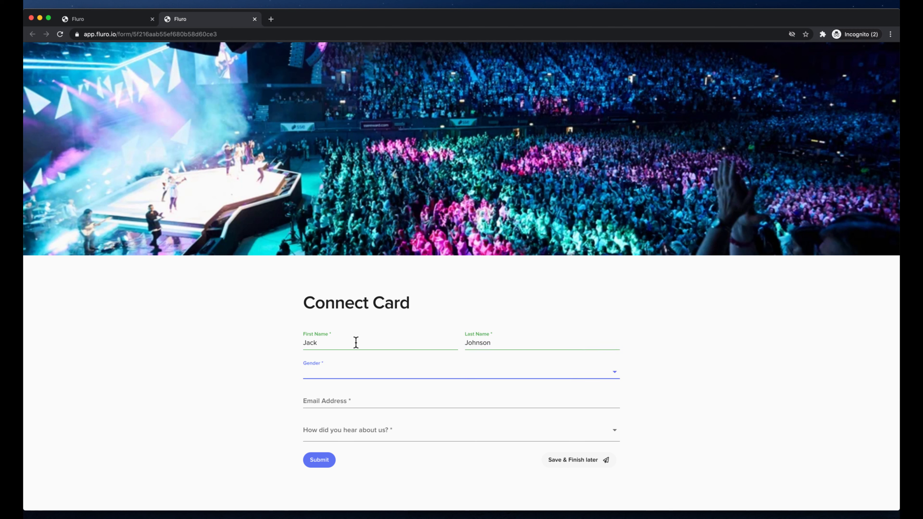
{"action": "left_click", "coordinate": [356, 402]}
{"action": "type", "text": "jack@jack.com"}
Tick Facebook and A friend brought me here, submit, and open the form's submissions in admin
{"action": "key", "text": "Tab"}
{"action": "left_click", "coordinate": [393, 433]}
{"action": "left_click", "coordinate": [377, 459]}
{"action": "left_click", "coordinate": [379, 490]}
{"action": "left_click", "coordinate": [270, 420]}
{"action": "left_click", "coordinate": [319, 460]}
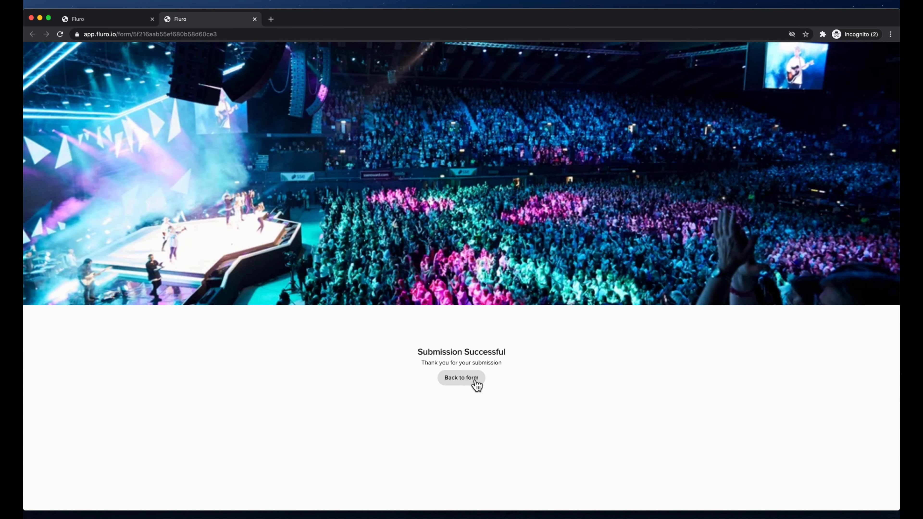
{"action": "left_click", "coordinate": [97, 25]}
{"action": "left_click", "coordinate": [174, 130]}
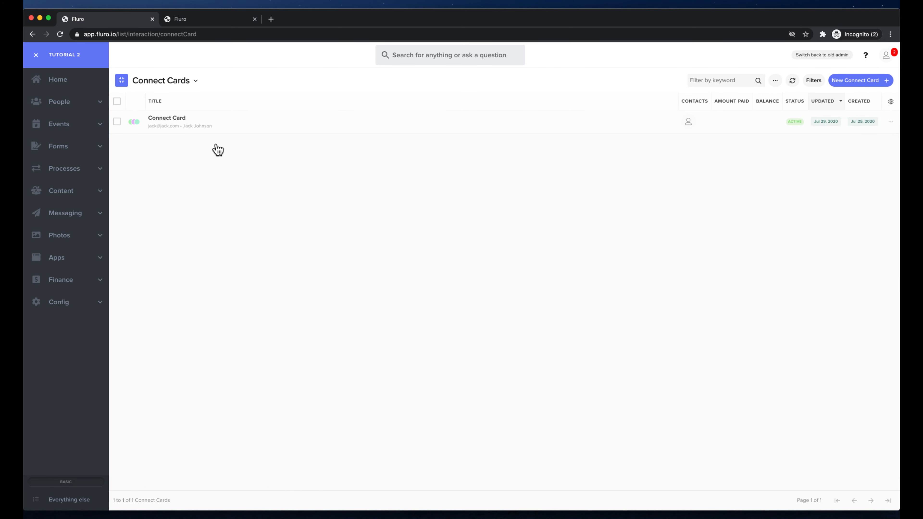
Review the new entry showing Facebook and A friend brought me here, then close it
{"action": "left_click", "coordinate": [344, 130]}
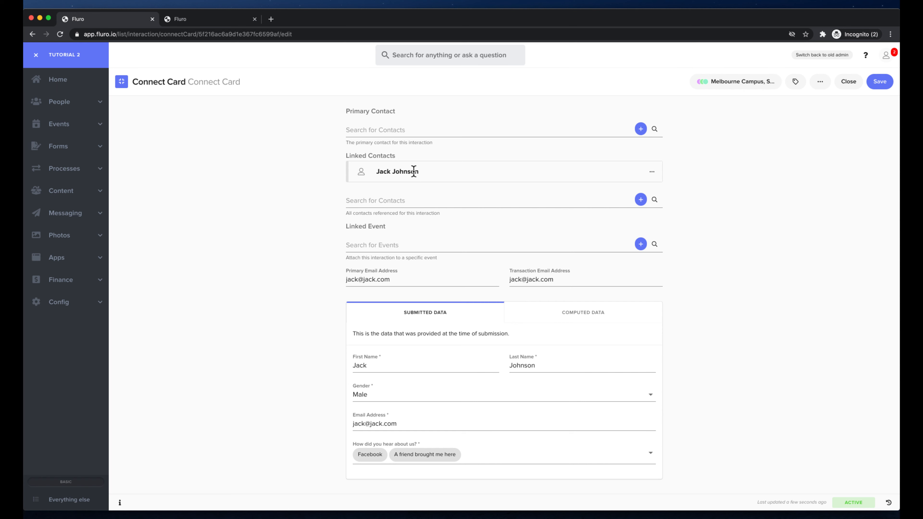
{"action": "scroll", "coordinate": [422, 348], "scroll_direction": "down", "scroll_amount": 1}
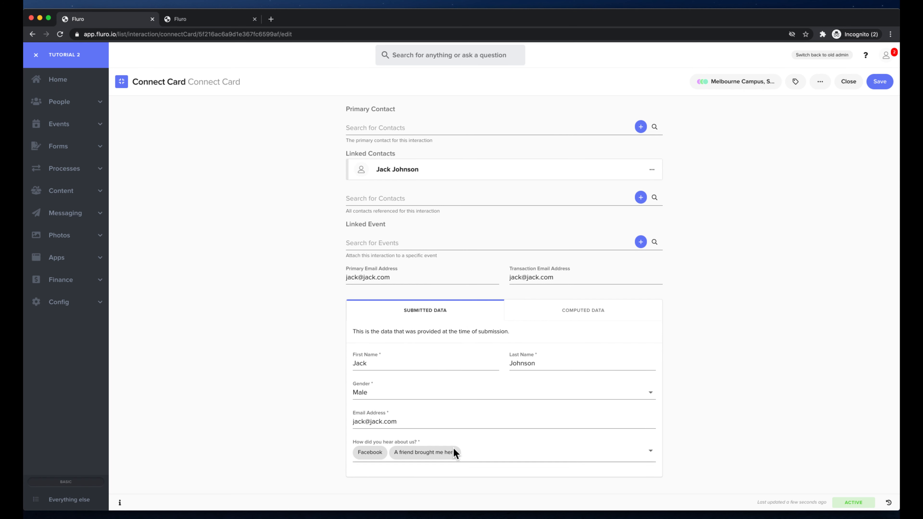
{"action": "left_click", "coordinate": [852, 85]}
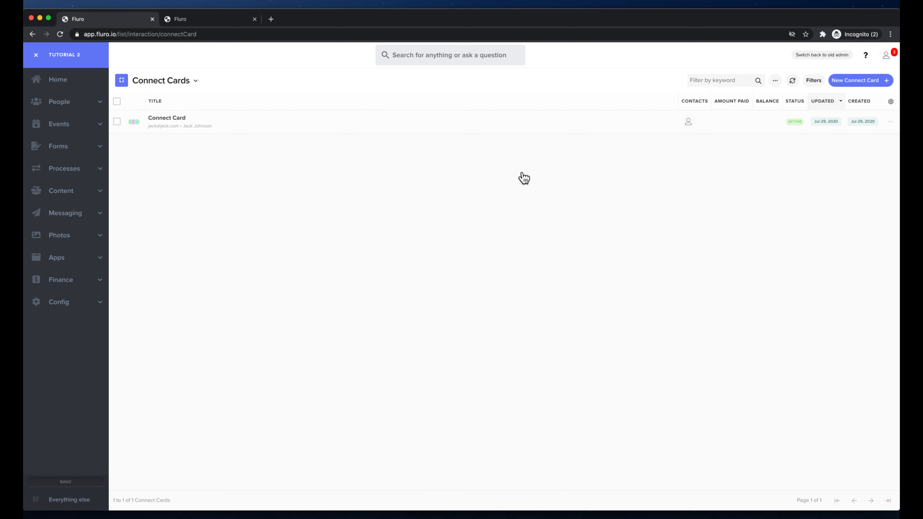
Tick 'How did you hear about us?' in the table's Select Columns settings so it appears in the submissions list
{"action": "left_click", "coordinate": [816, 81]}
{"action": "left_click", "coordinate": [816, 81]}
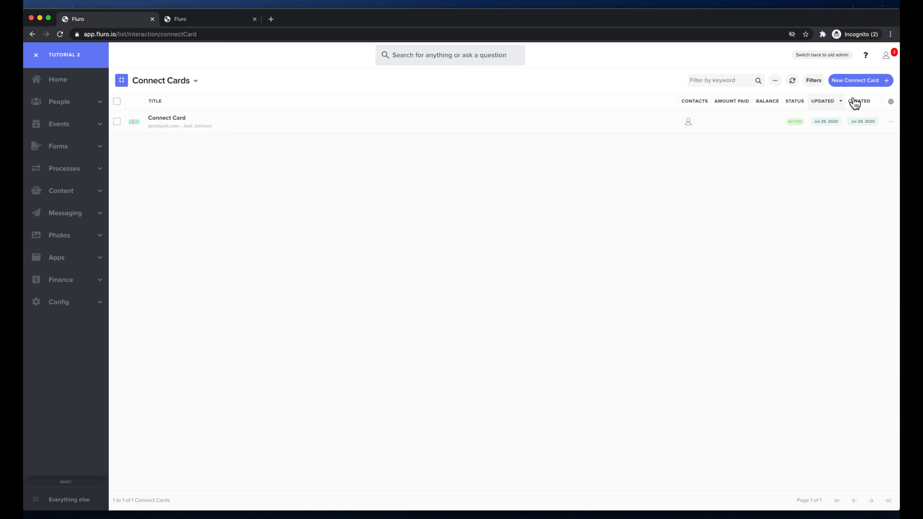
{"action": "left_click", "coordinate": [891, 102]}
{"action": "scroll", "coordinate": [861, 283], "scroll_direction": "down", "scroll_amount": 10}
{"action": "scroll", "coordinate": [861, 320], "scroll_direction": "up", "scroll_amount": 6}
{"action": "left_click", "coordinate": [858, 343]}
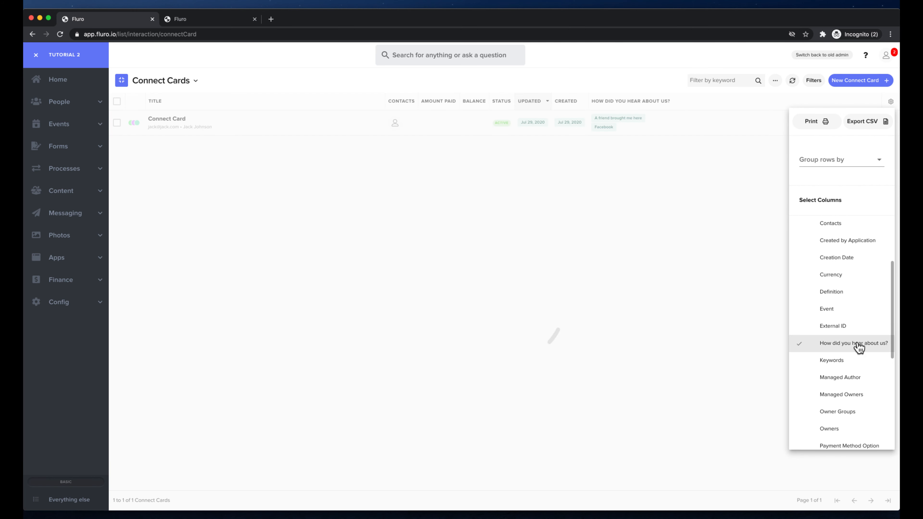
{"action": "scroll", "coordinate": [858, 282], "scroll_direction": "up", "scroll_amount": 3}
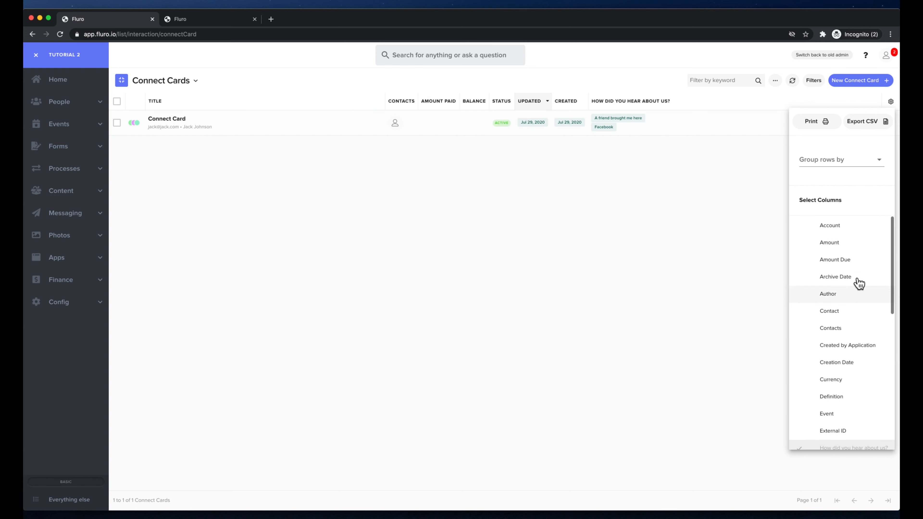
{"action": "scroll", "coordinate": [860, 283], "scroll_direction": "down", "scroll_amount": 5}
{"action": "scroll", "coordinate": [858, 283], "scroll_direction": "down", "scroll_amount": 3}
{"action": "scroll", "coordinate": [858, 283], "scroll_direction": "up", "scroll_amount": 4}
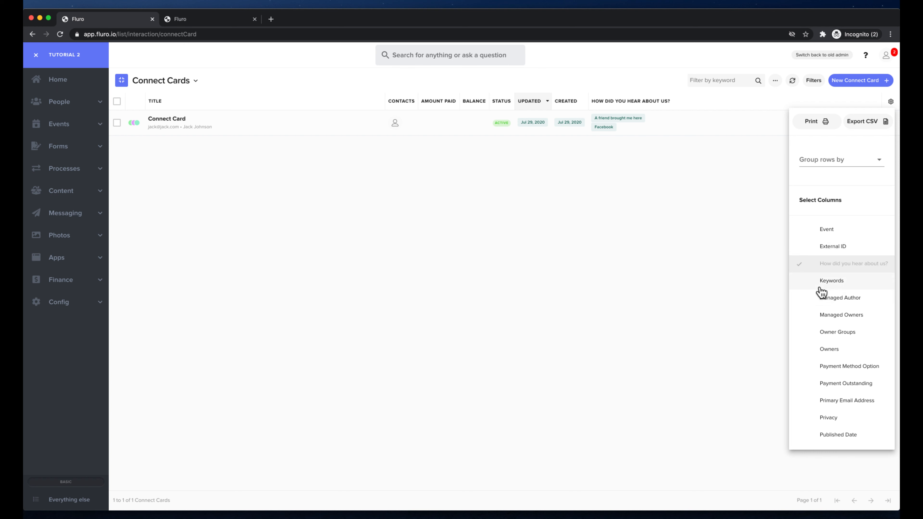
{"action": "left_click", "coordinate": [666, 231]}
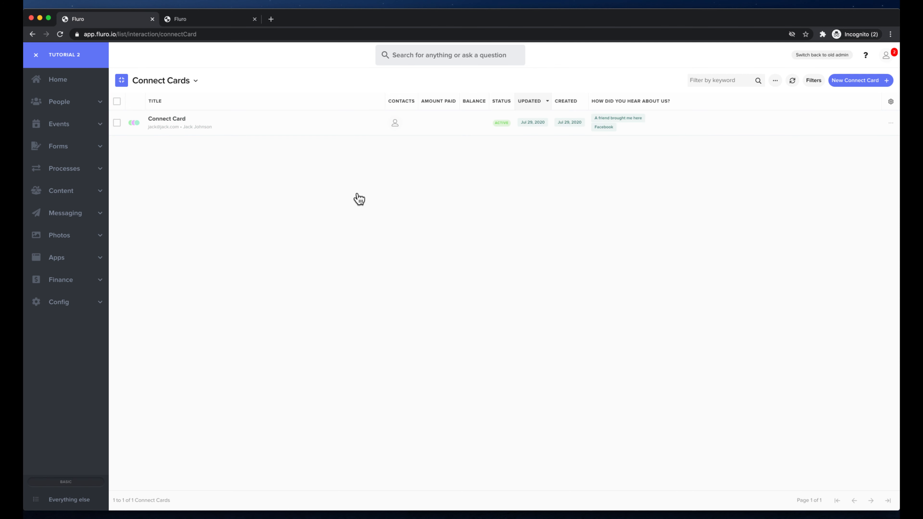
Navigate from Connect Cards to the All Forms list via the sidebar's Forms section
{"action": "left_click", "coordinate": [193, 84]}
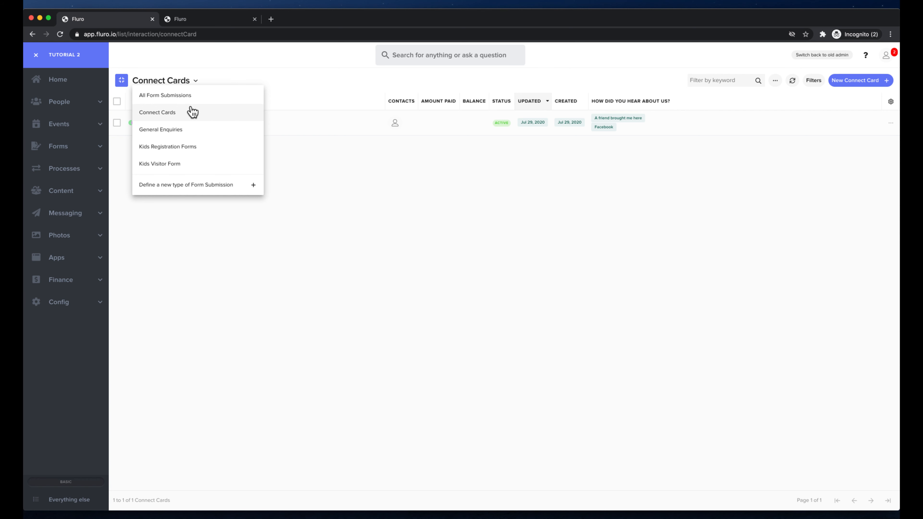
{"action": "left_click", "coordinate": [149, 278]}
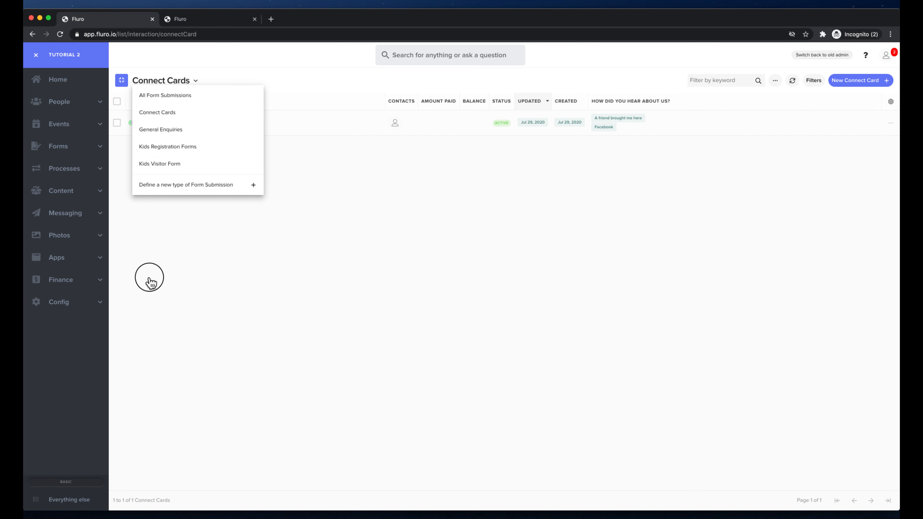
{"action": "left_click", "coordinate": [61, 147]}
{"action": "left_click", "coordinate": [63, 165]}
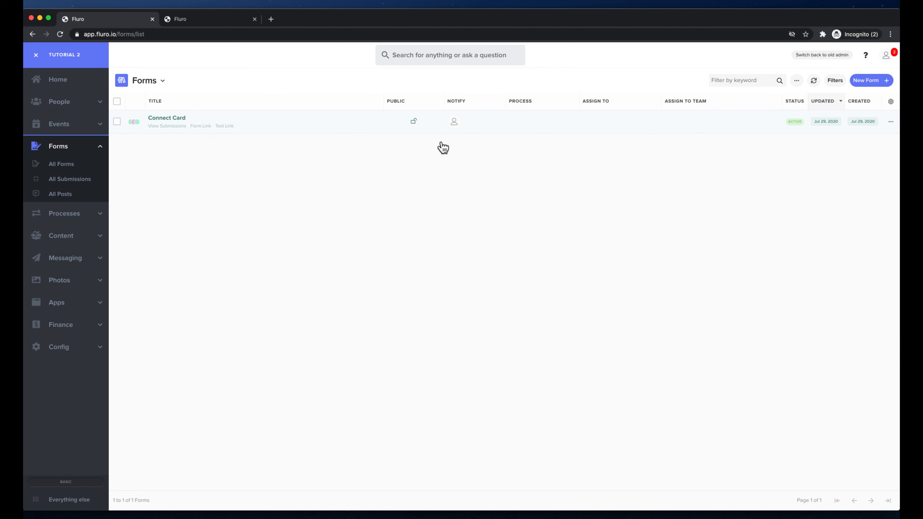
Review the actions available for the Connect Card form, then close the panel
{"action": "left_click", "coordinate": [890, 123]}
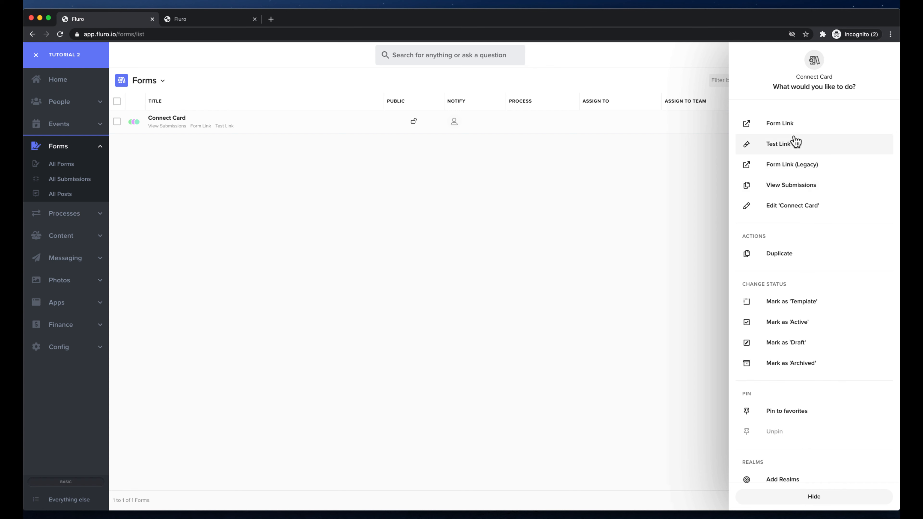
{"action": "scroll", "coordinate": [795, 141], "scroll_direction": "down", "scroll_amount": 6}
{"action": "scroll", "coordinate": [796, 141], "scroll_direction": "up", "scroll_amount": 6}
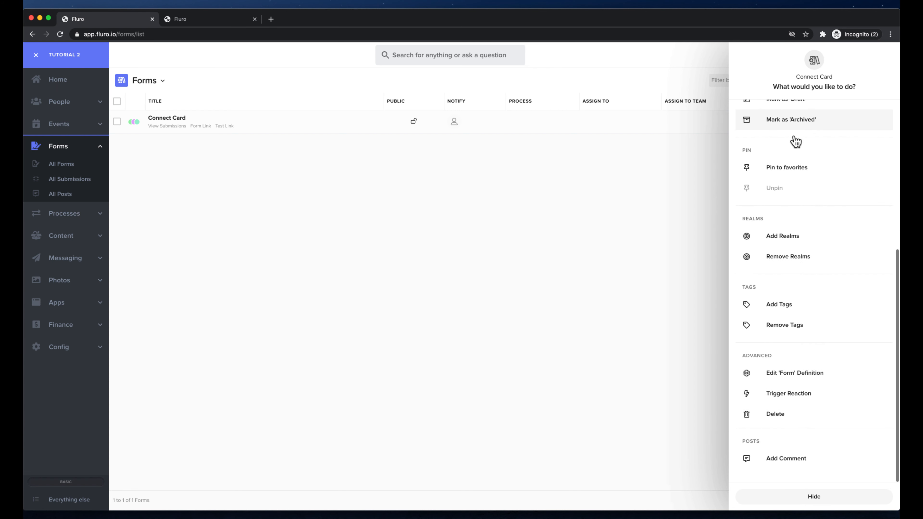
{"action": "left_click", "coordinate": [541, 219]}
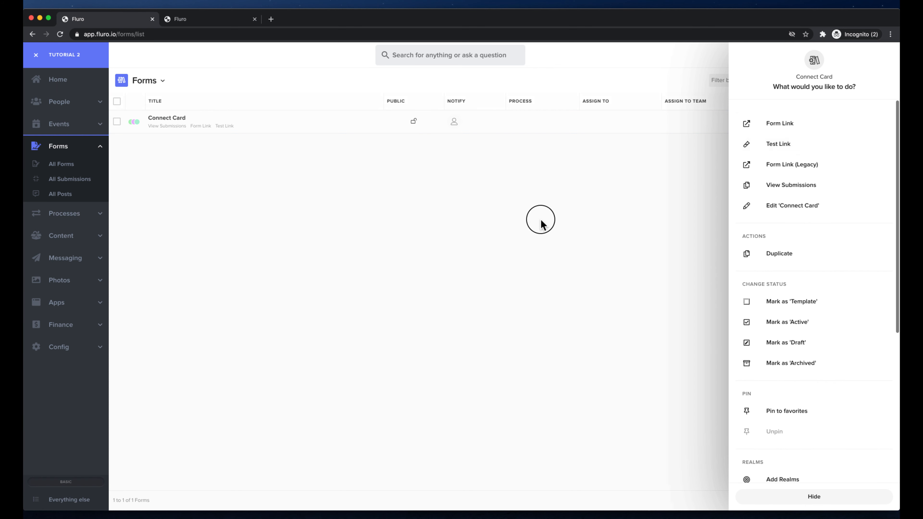